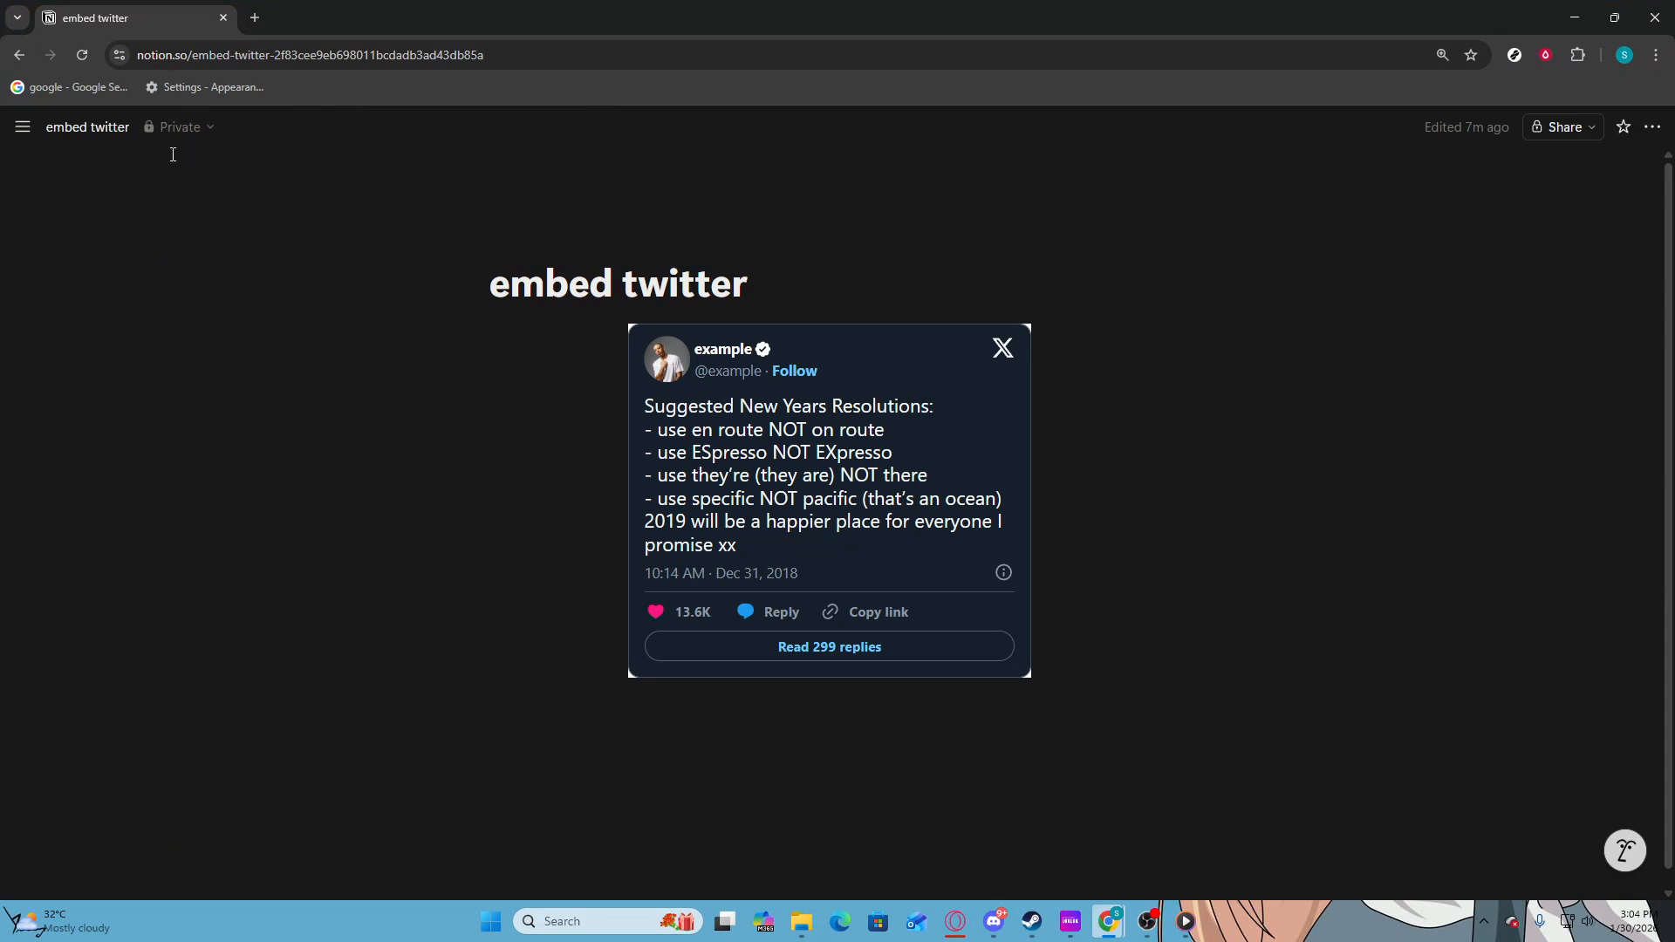
# Create a new page in the Private section and title it "dashboard".
pyautogui.moveTo(21, 131)
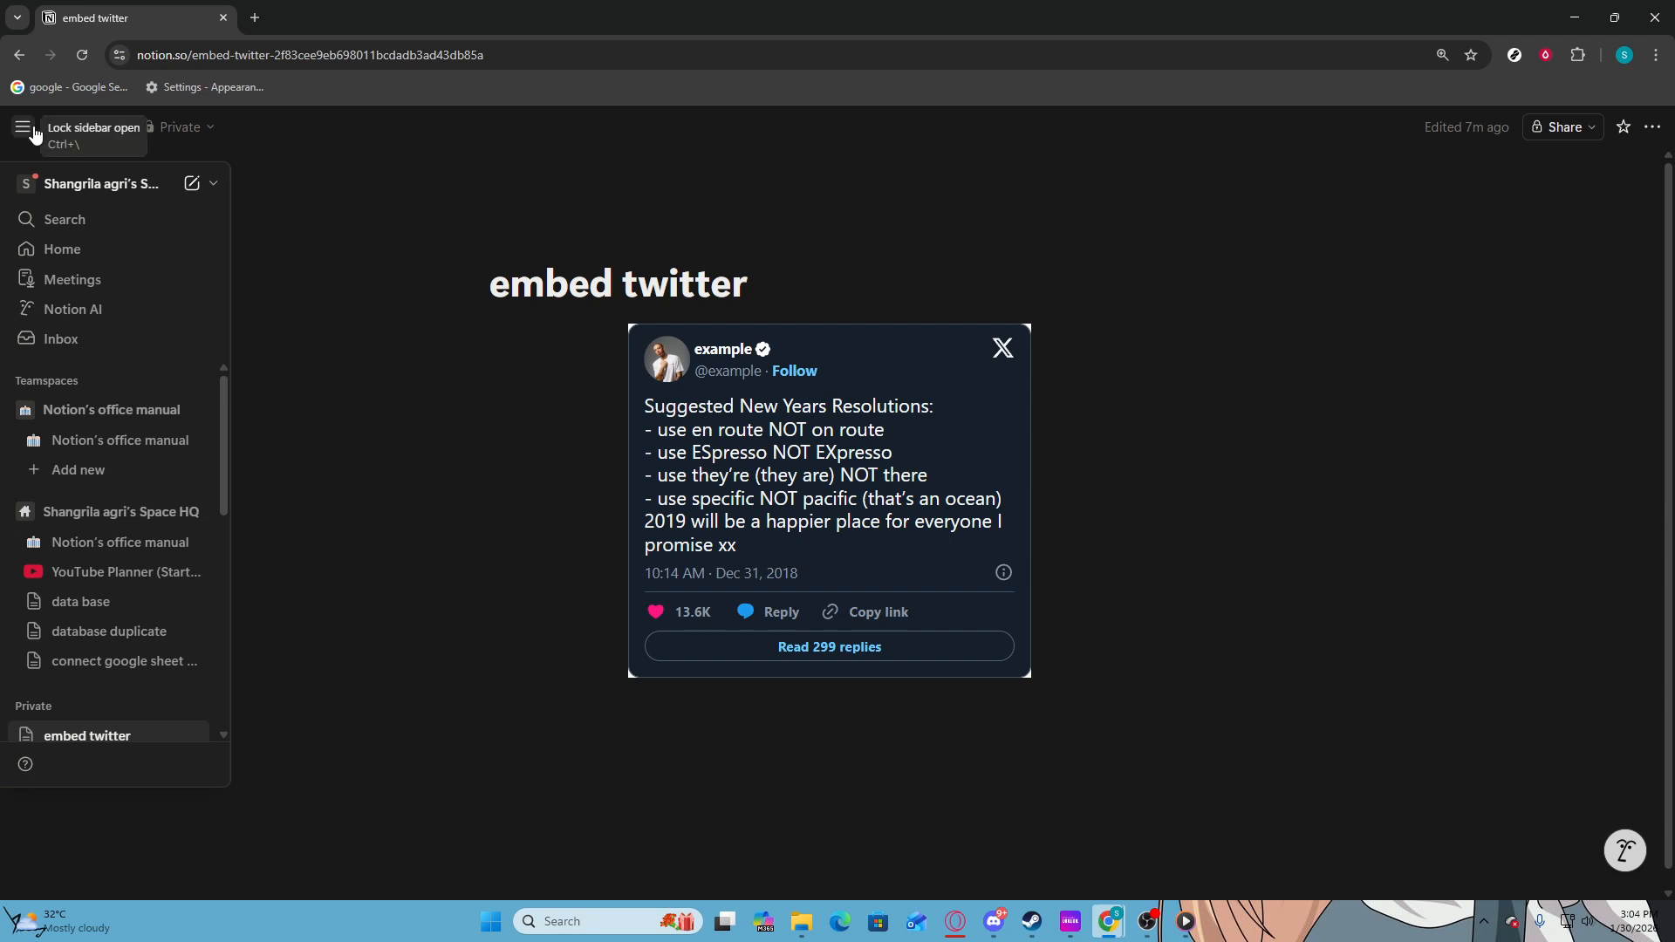
pyautogui.click(58, 249)
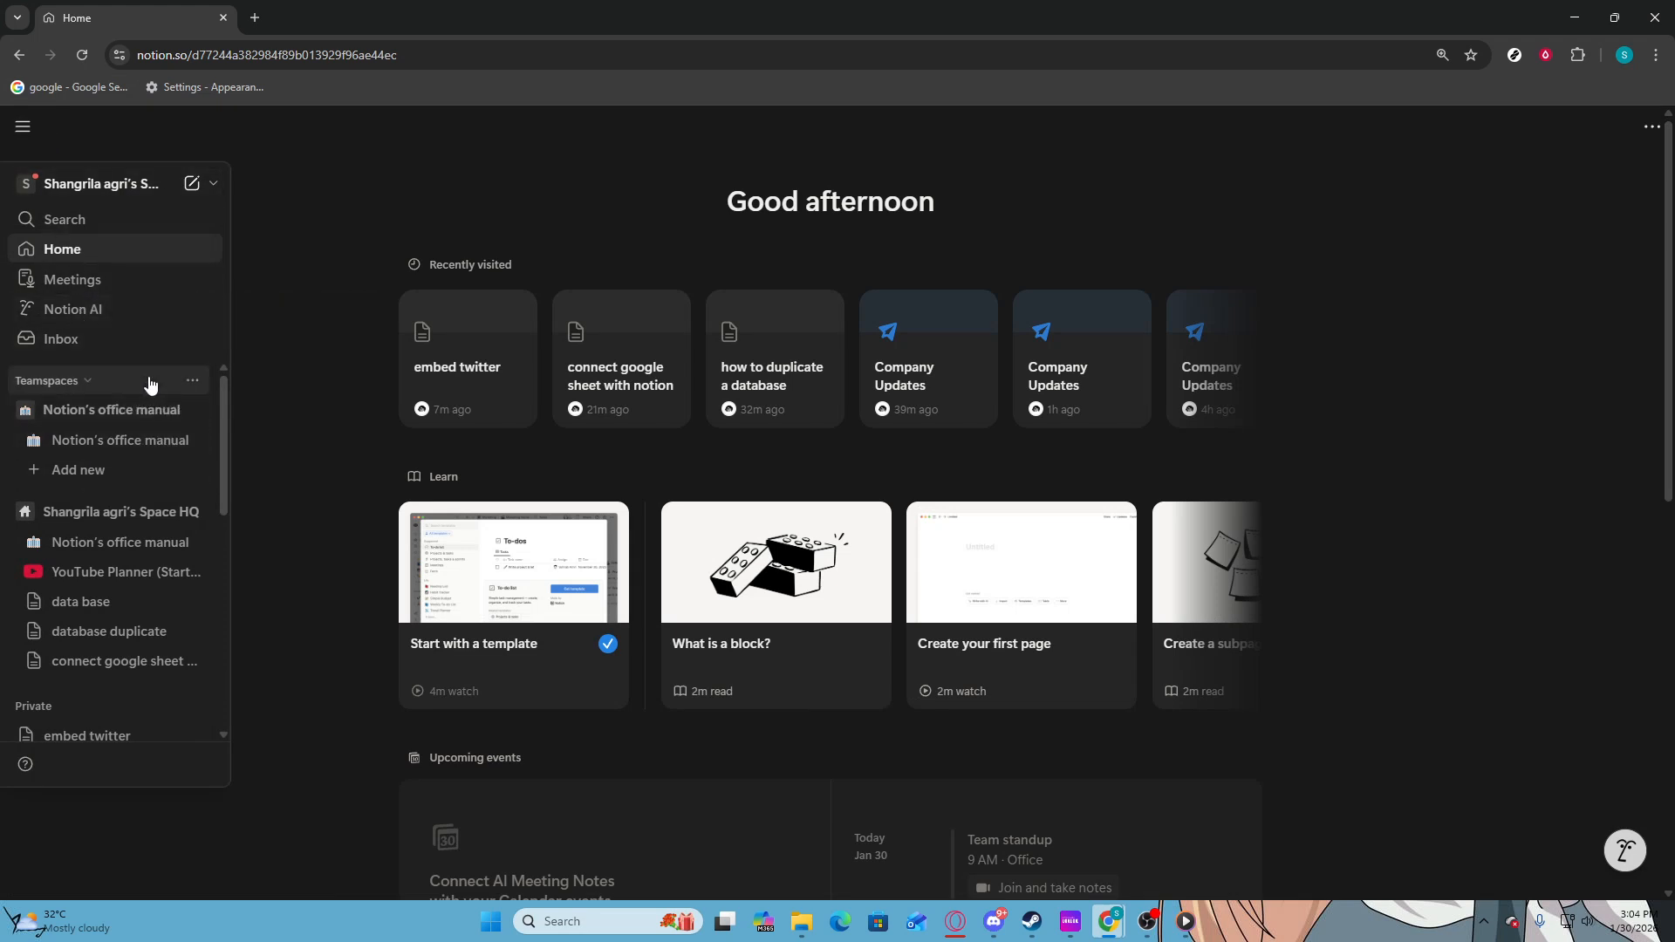
pyautogui.scroll(-2, 183, 502)
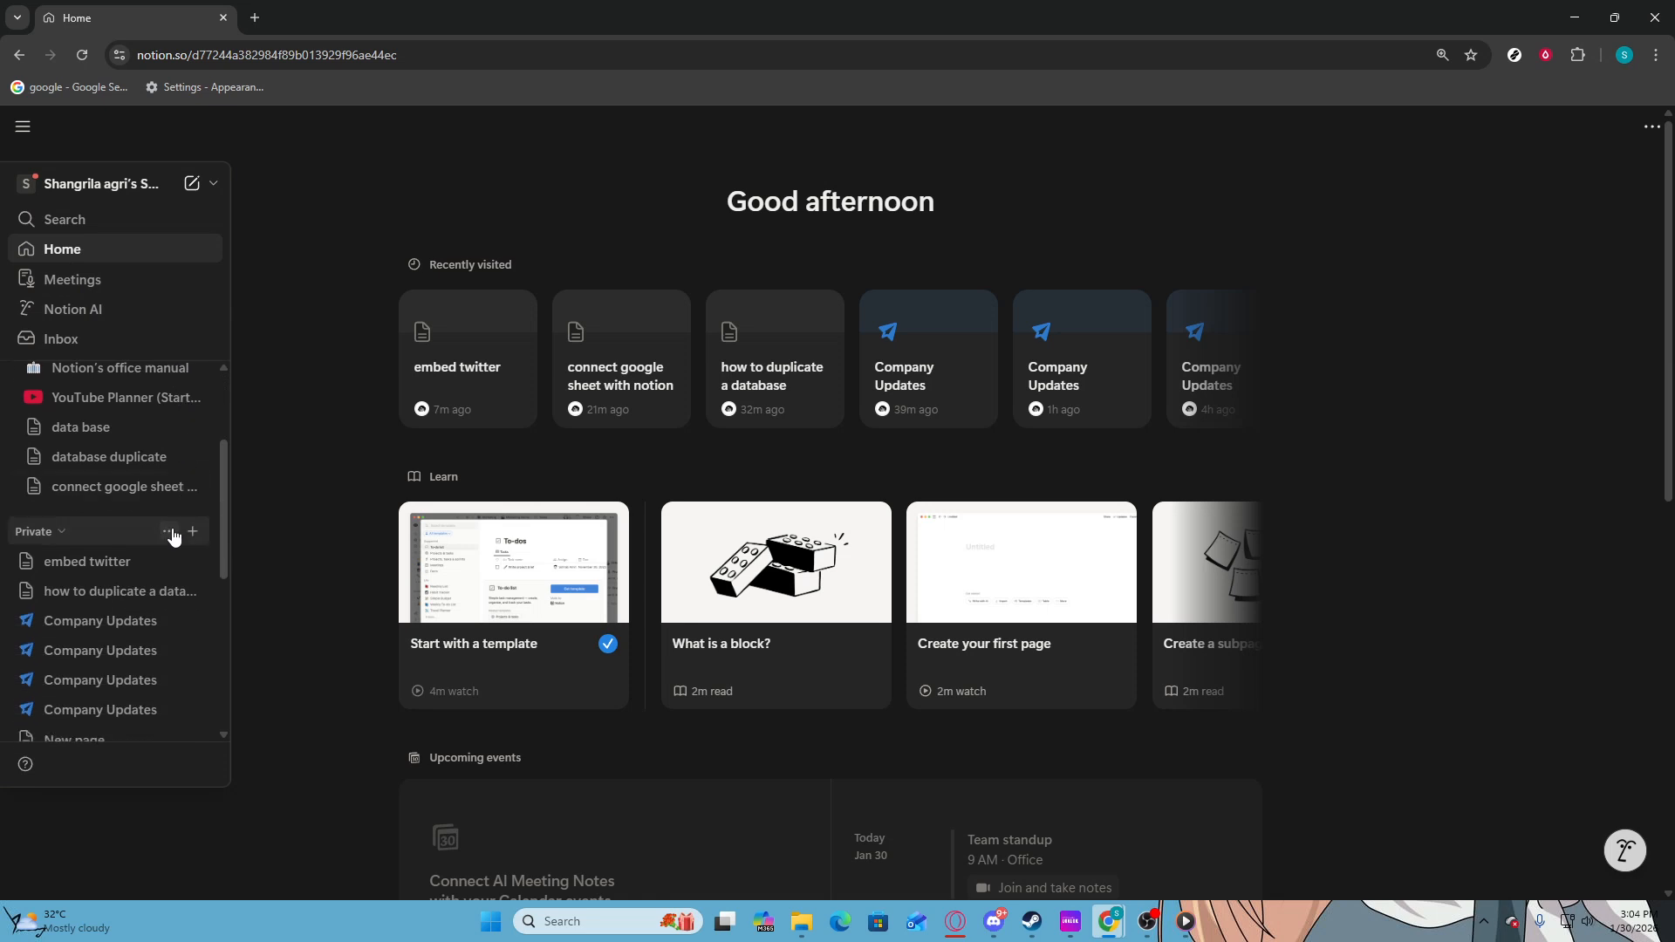
pyautogui.click(192, 532)
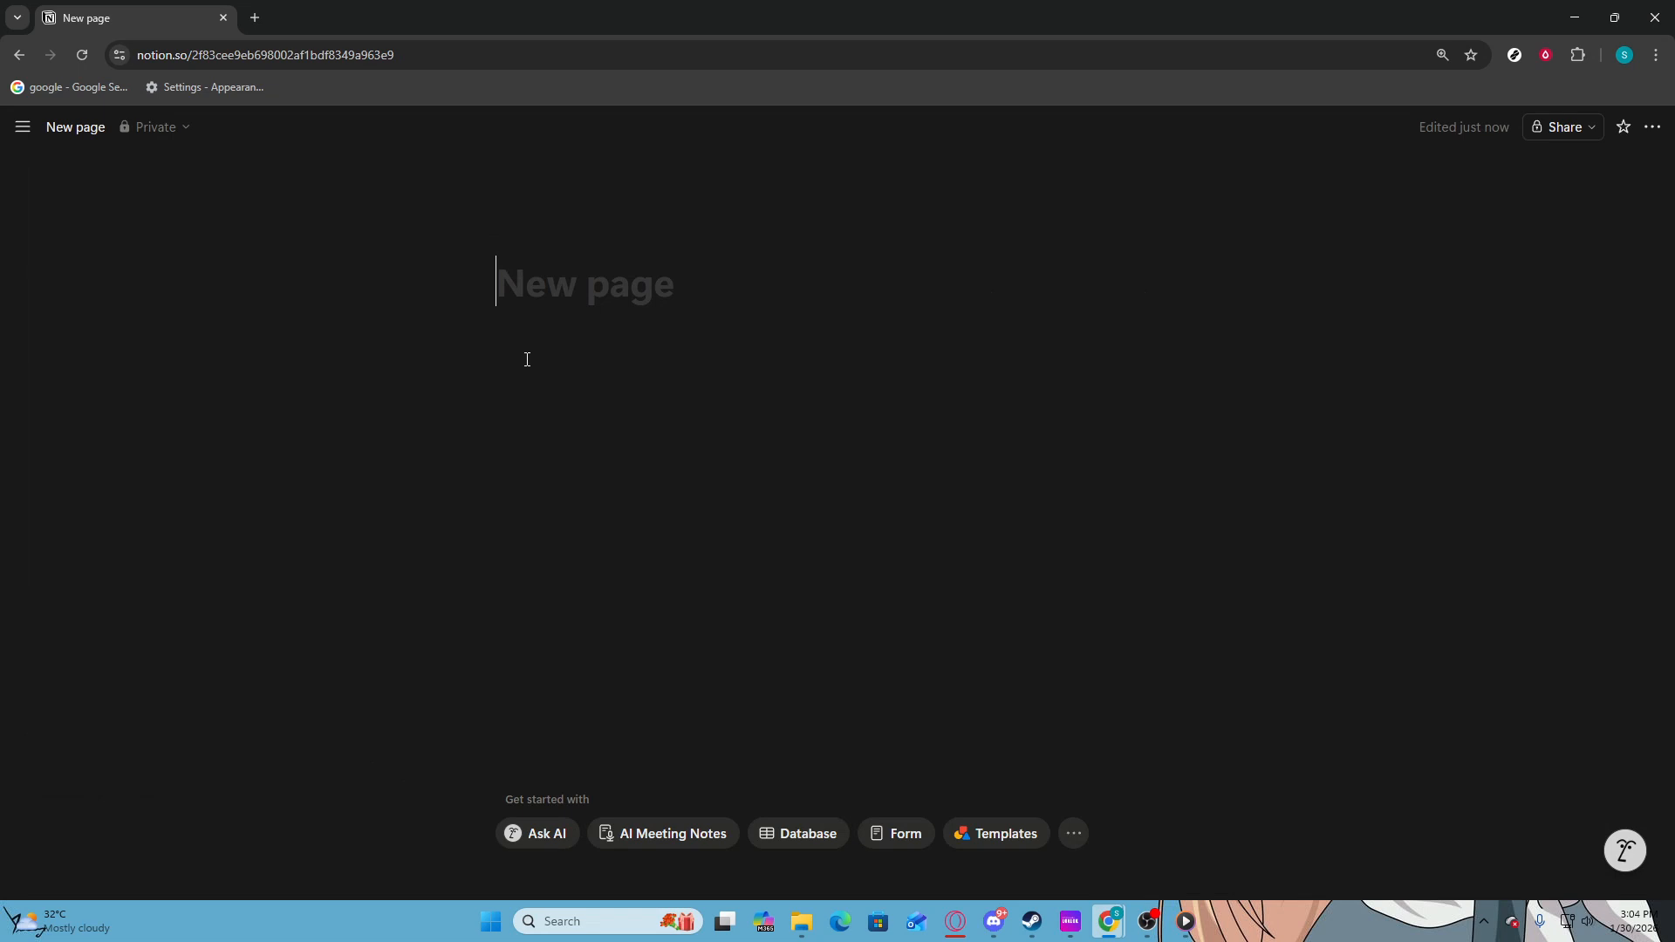
pyautogui.write('dash')
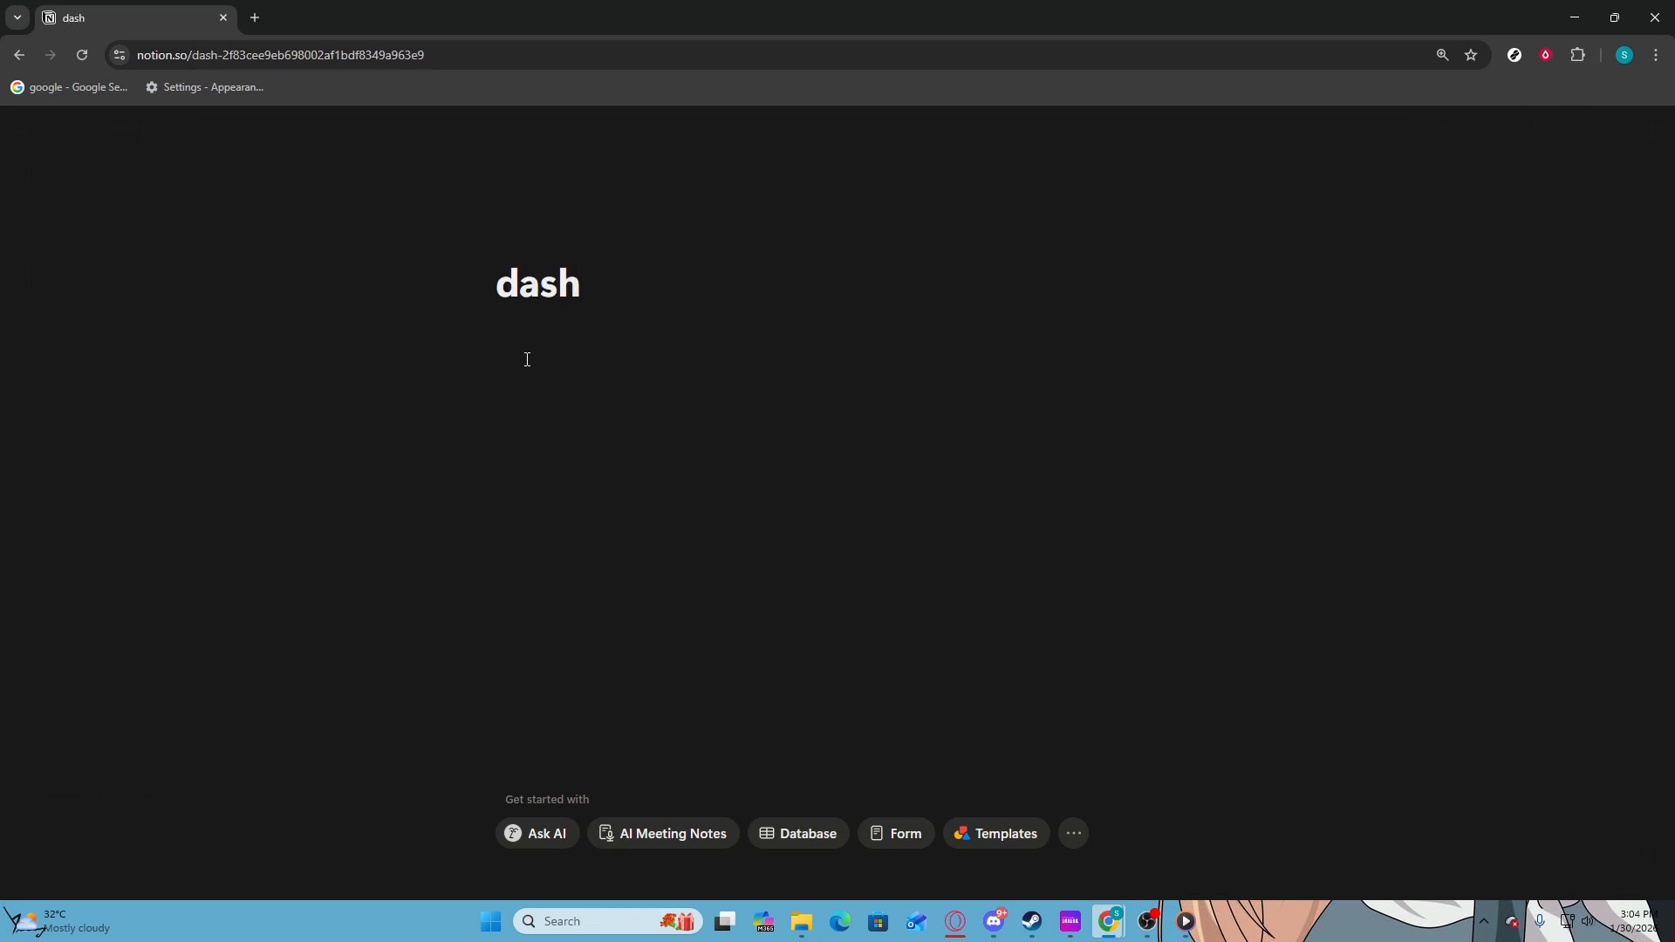
pyautogui.write('board')
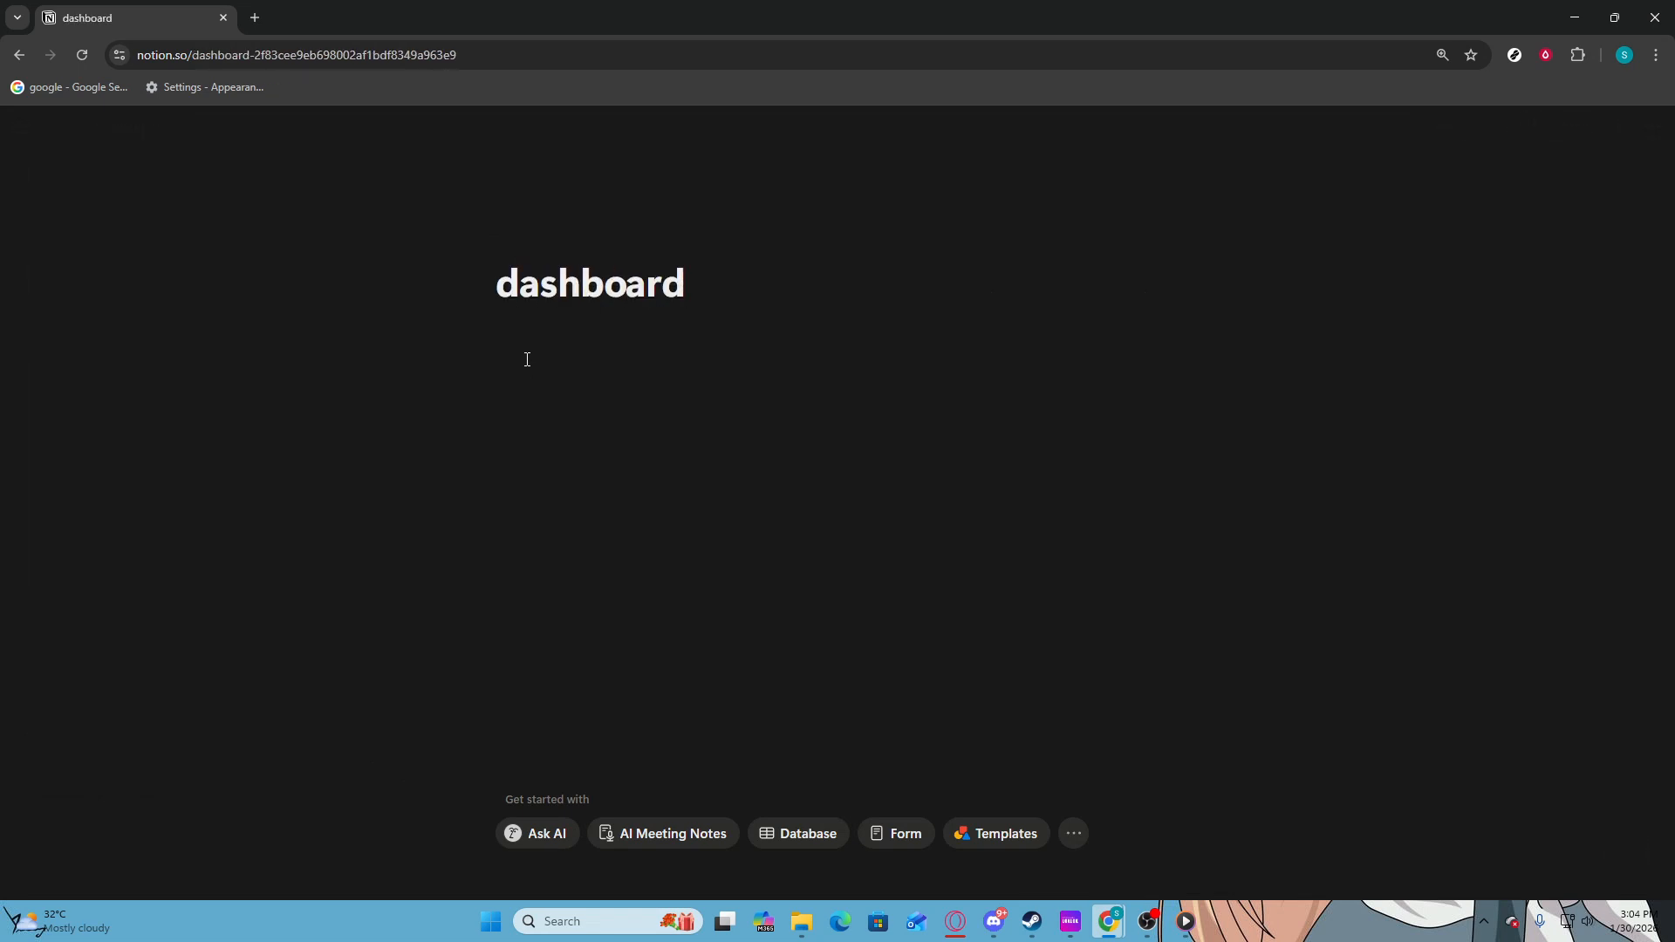
# Insert an inline database below the page title and base it on the Tasks Tracker template.
pyautogui.click(711, 361)
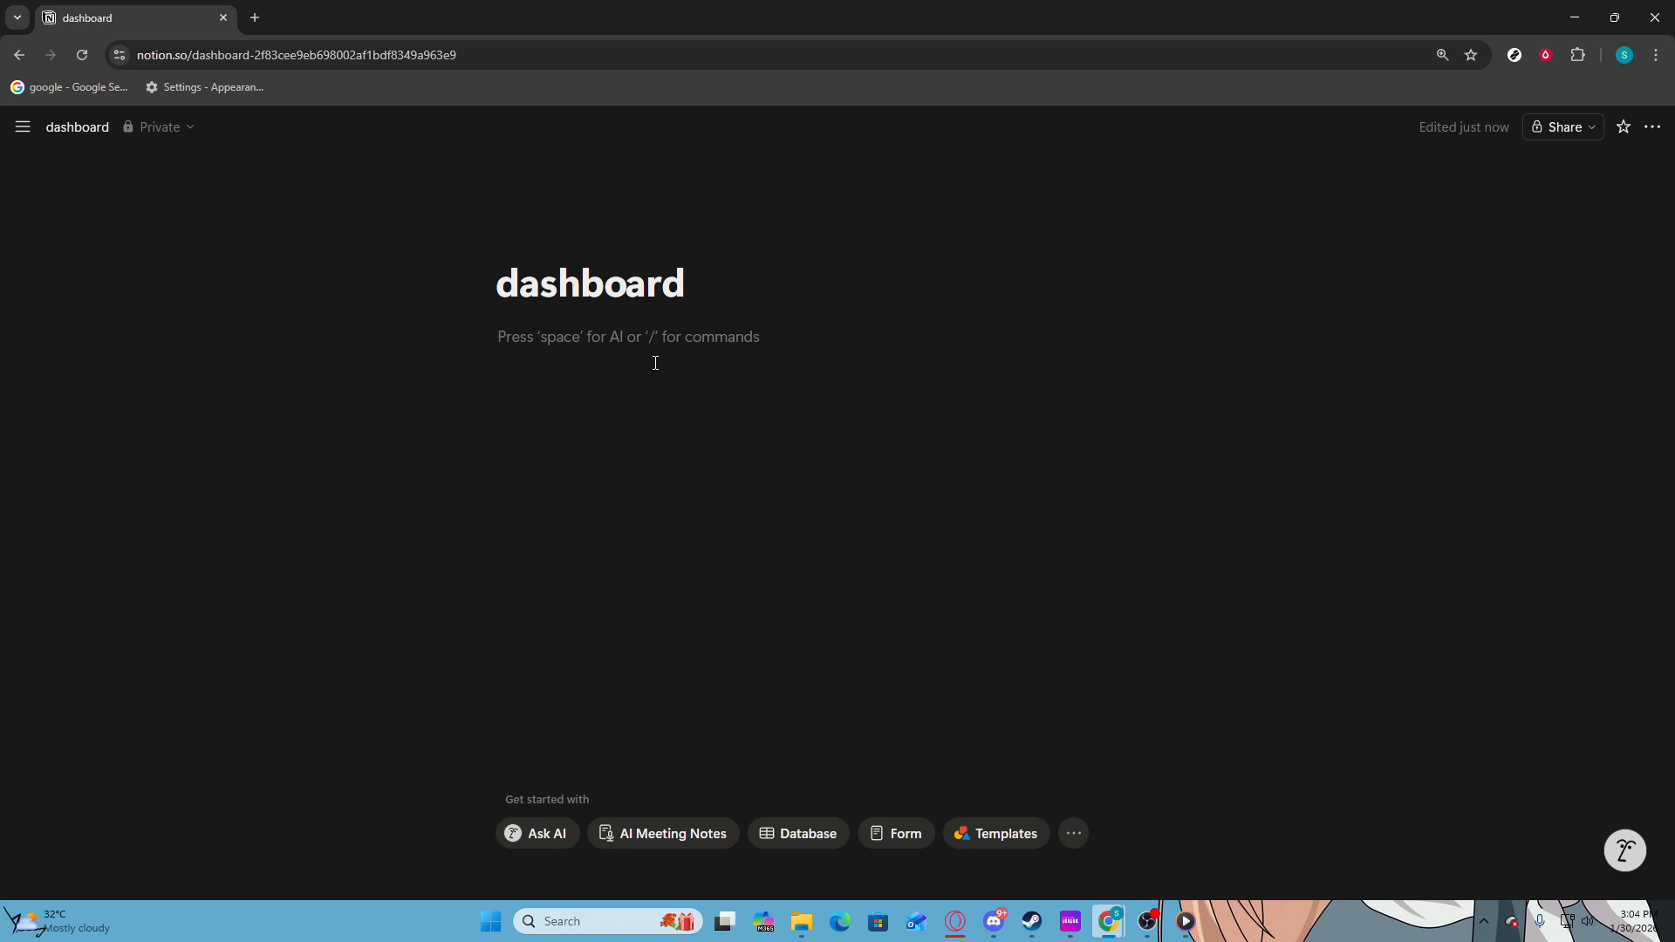
pyautogui.write('/da')
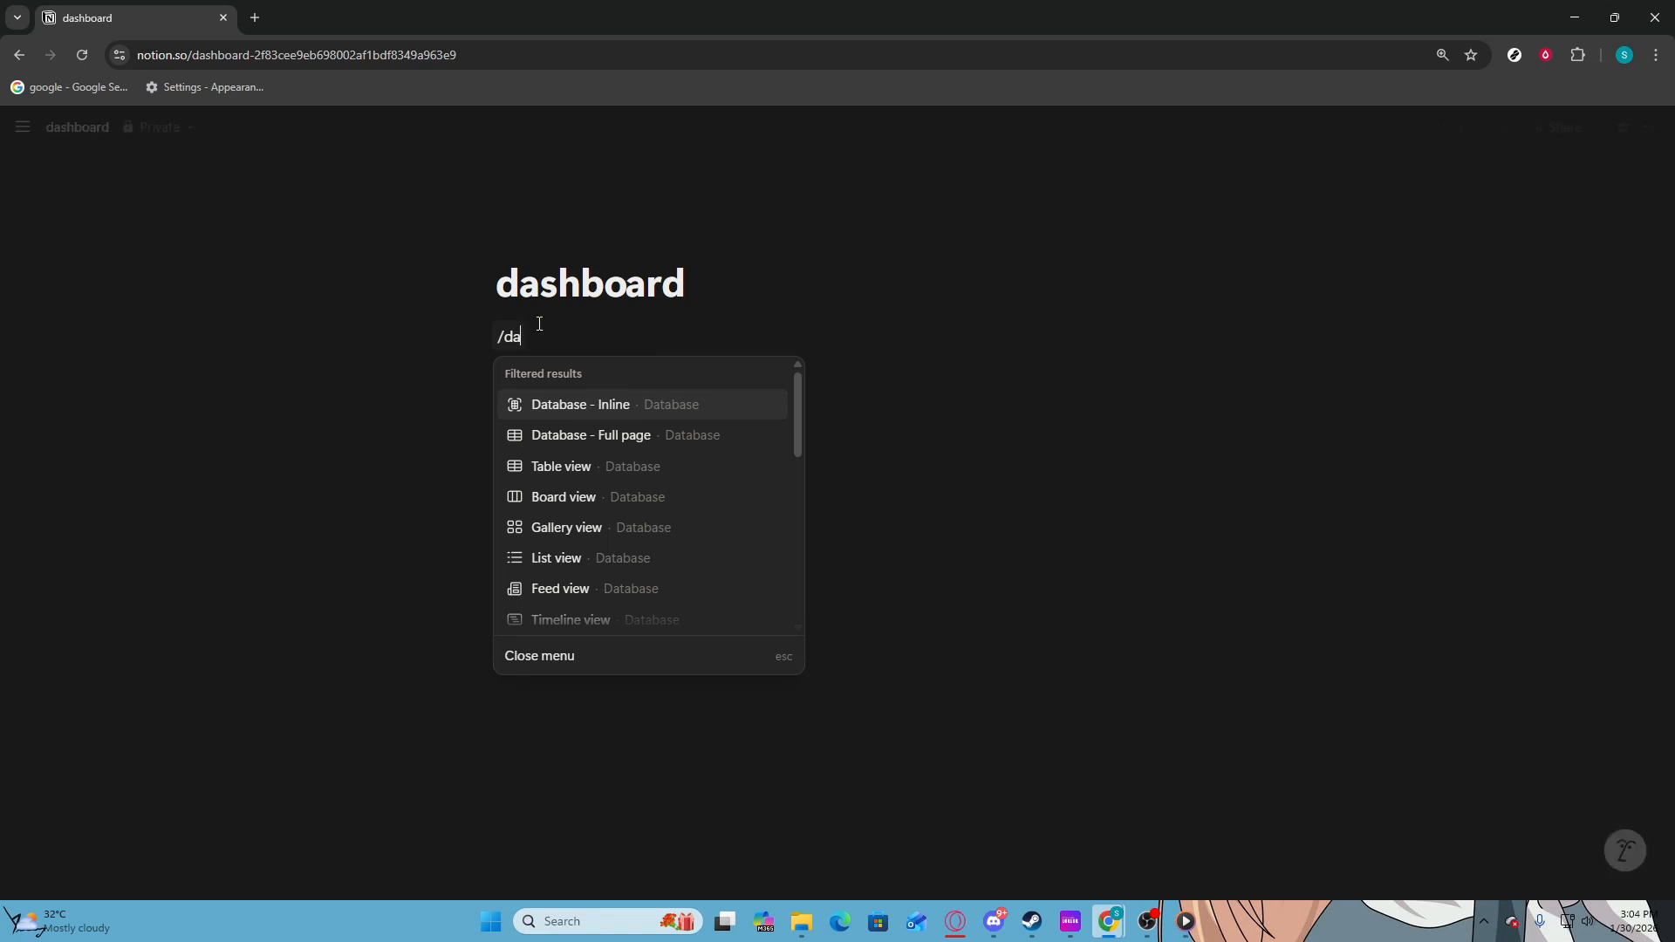
pyautogui.click(574, 395)
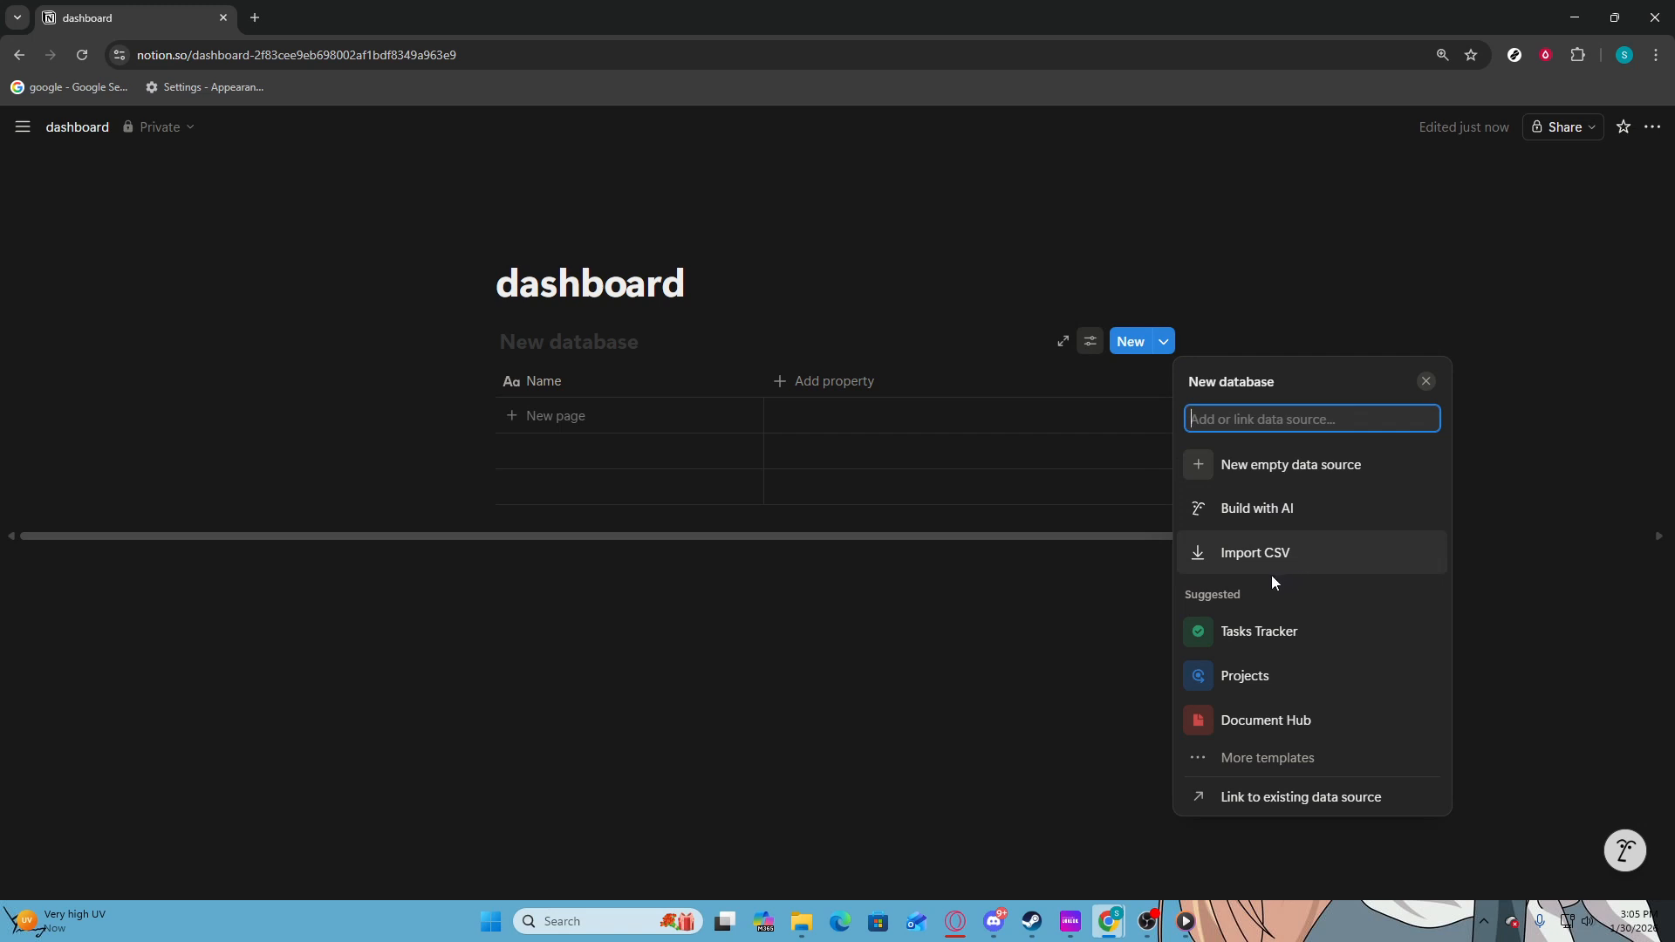
pyautogui.click(1256, 633)
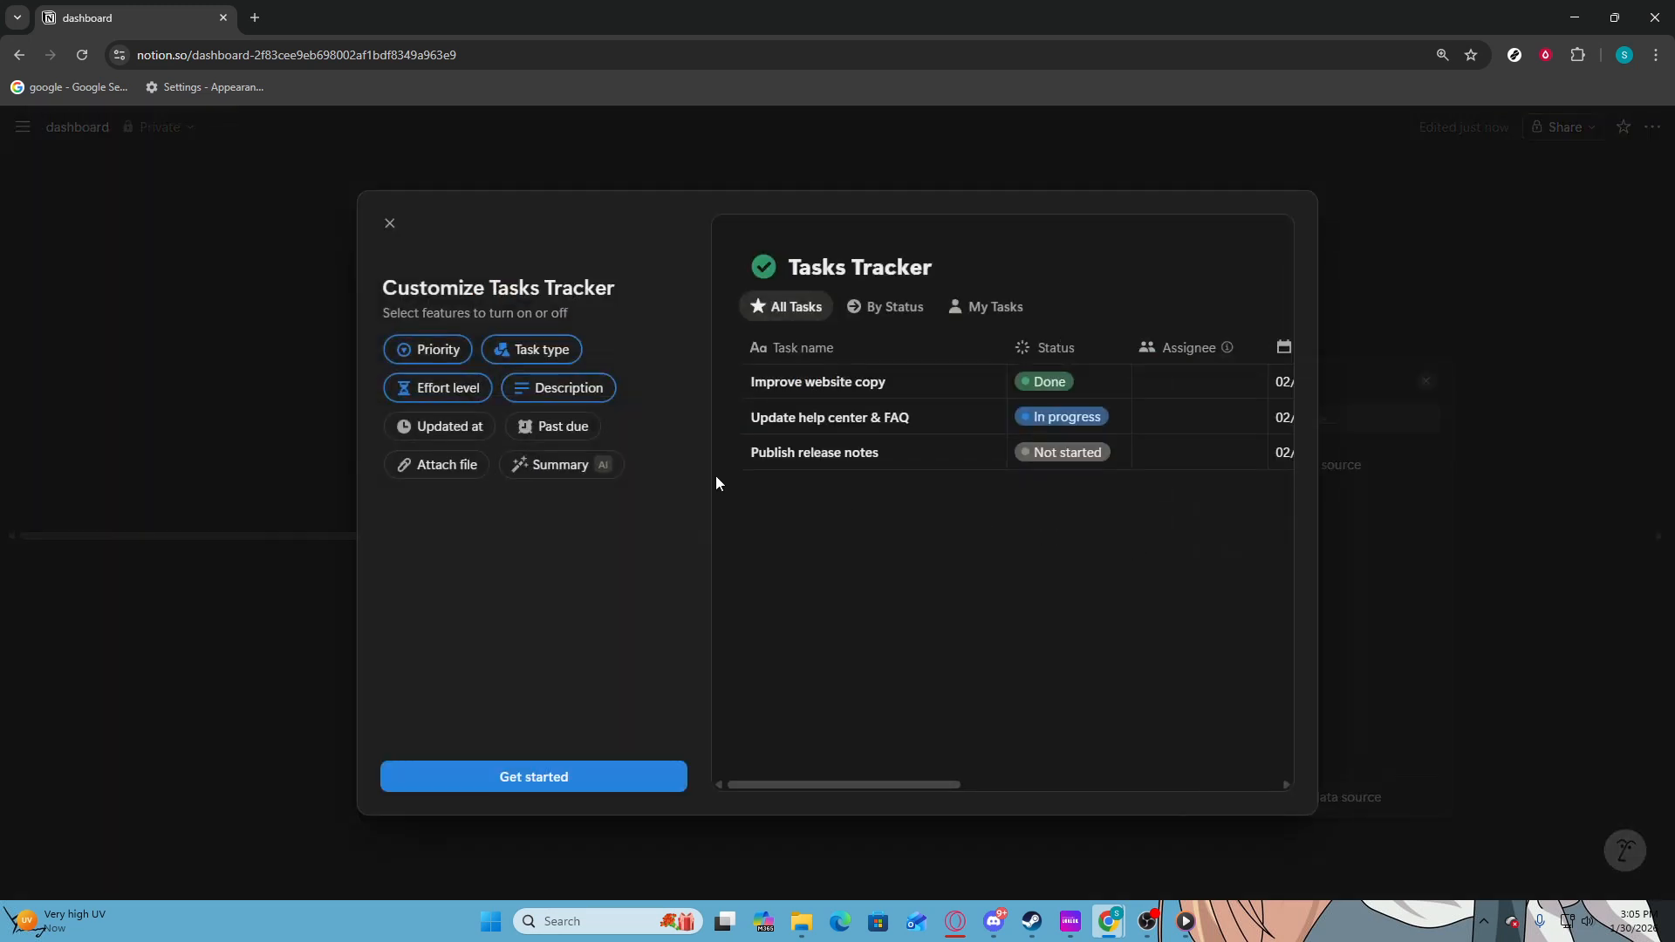
# Enable Updated at, Attach file, Summary and Past due for the Tasks Tracker, and finish it with the Checklist view added.
pyautogui.click(462, 429)
pyautogui.click(432, 466)
pyautogui.click(559, 467)
pyautogui.click(554, 429)
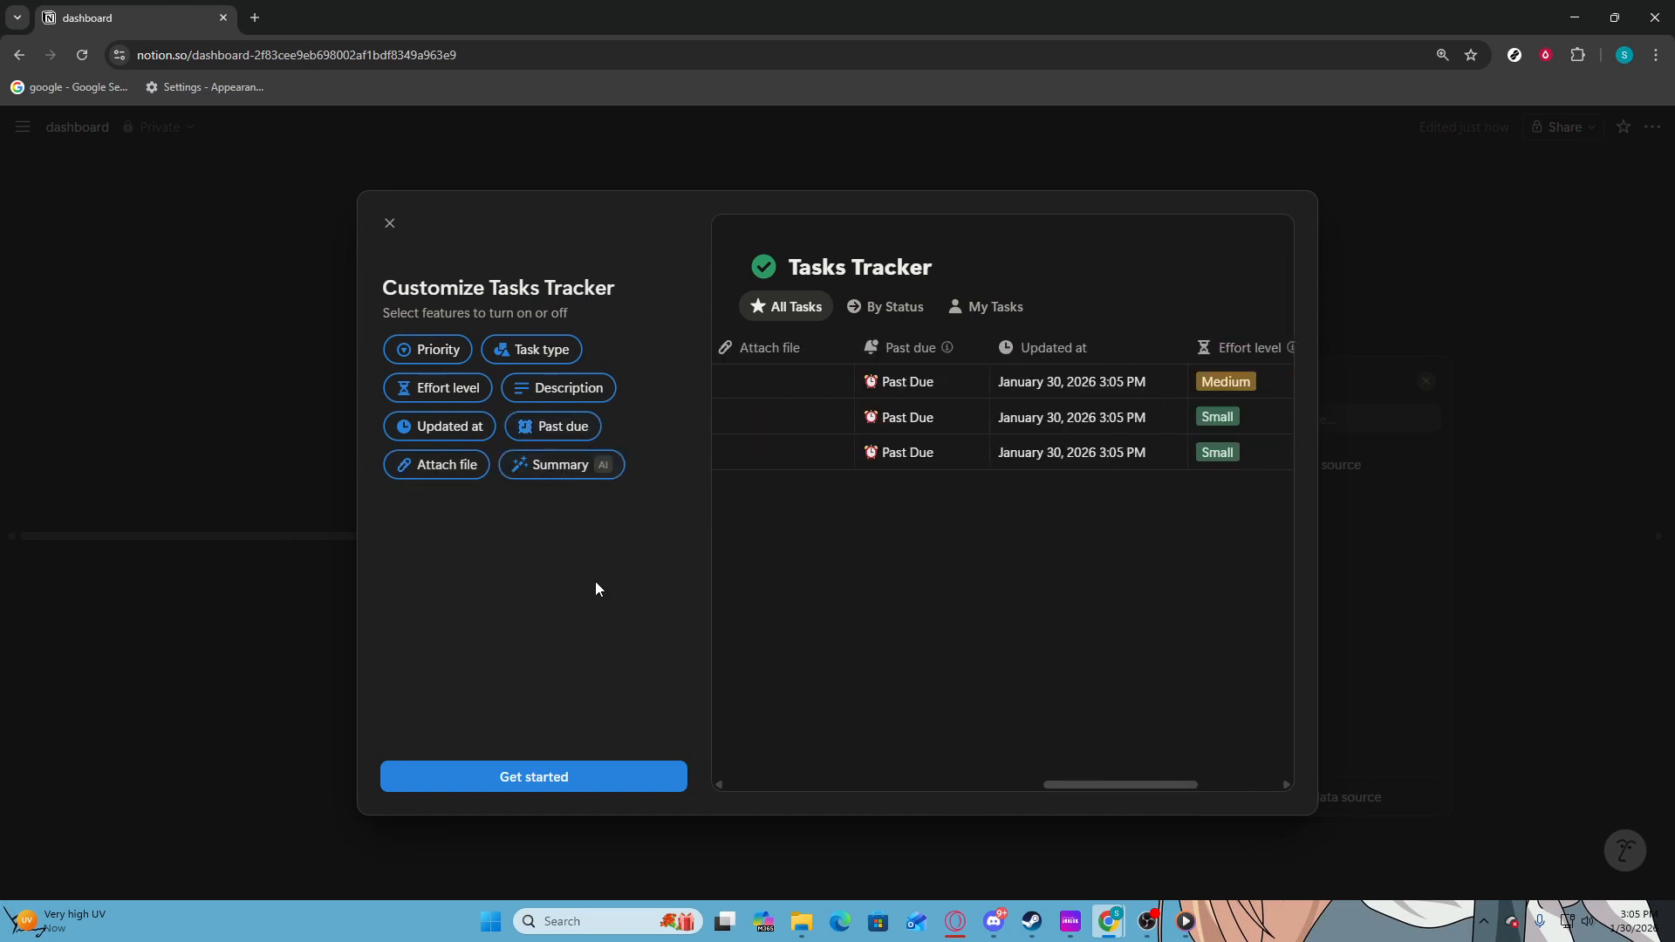
pyautogui.click(578, 777)
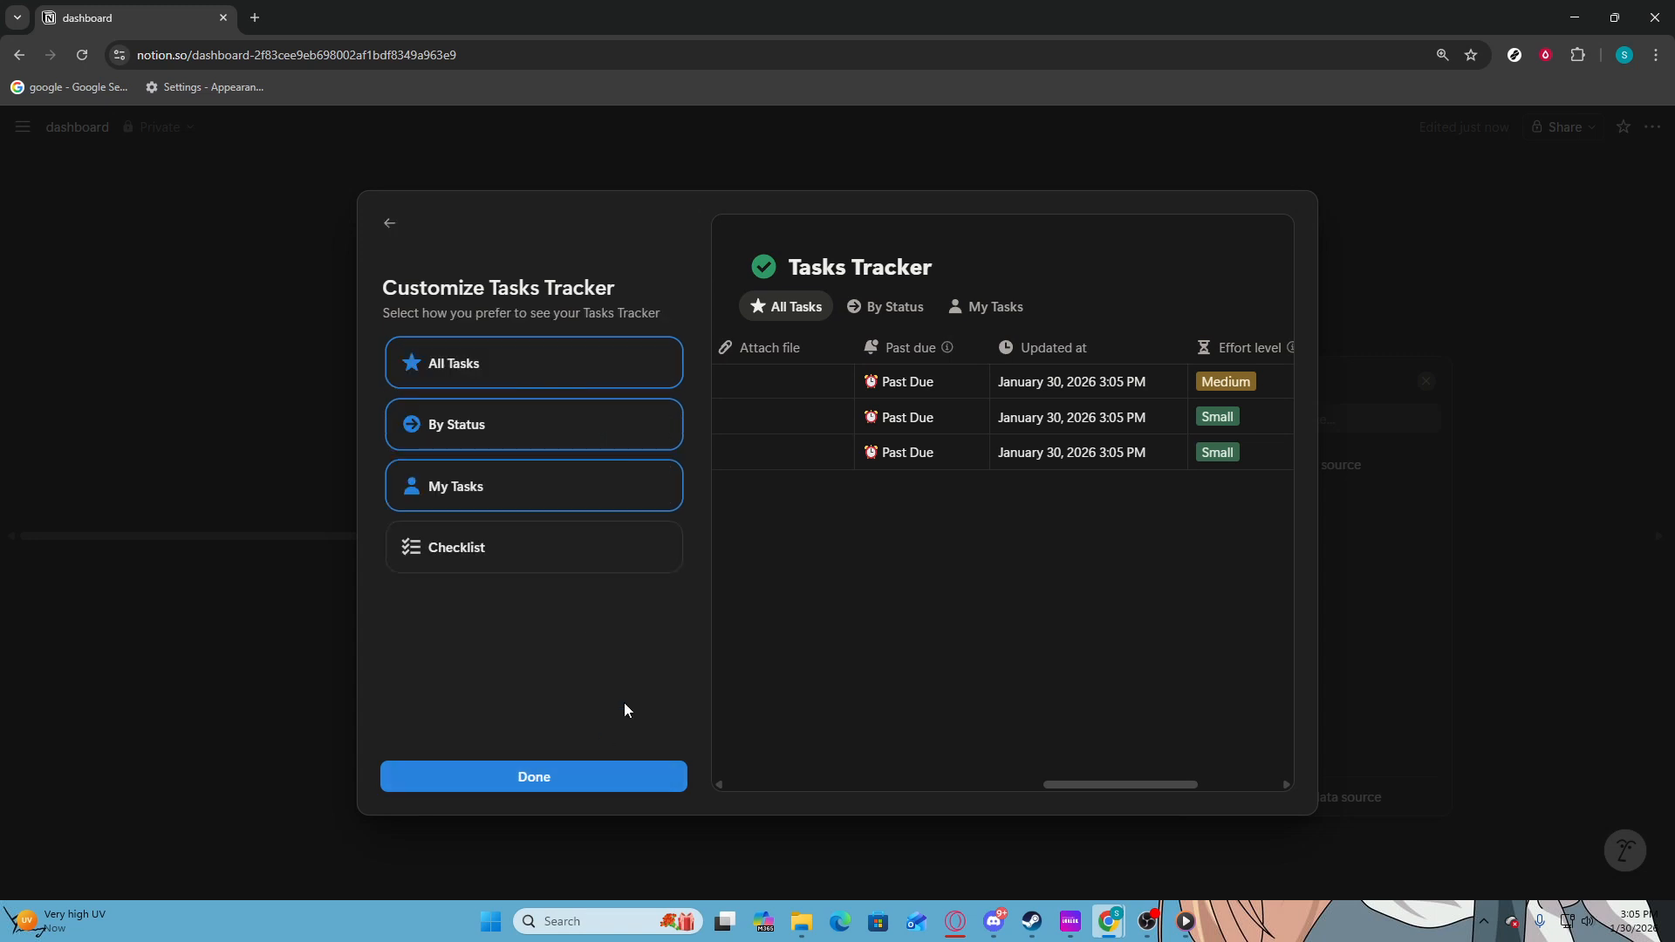
pyautogui.click(523, 567)
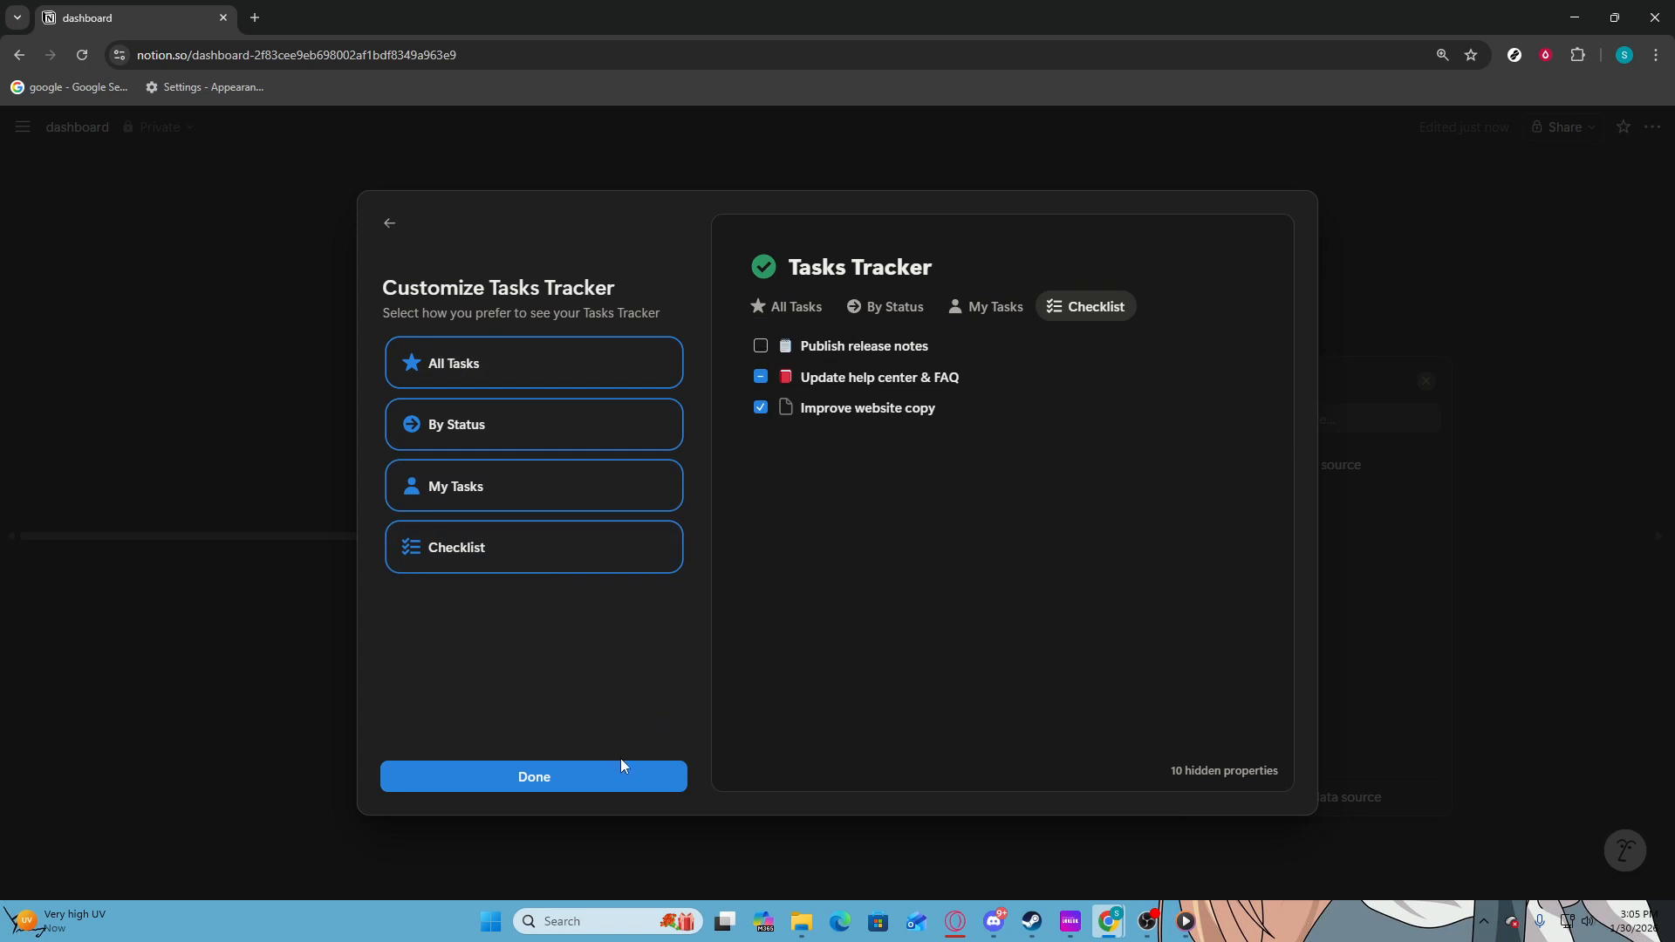
pyautogui.click(631, 780)
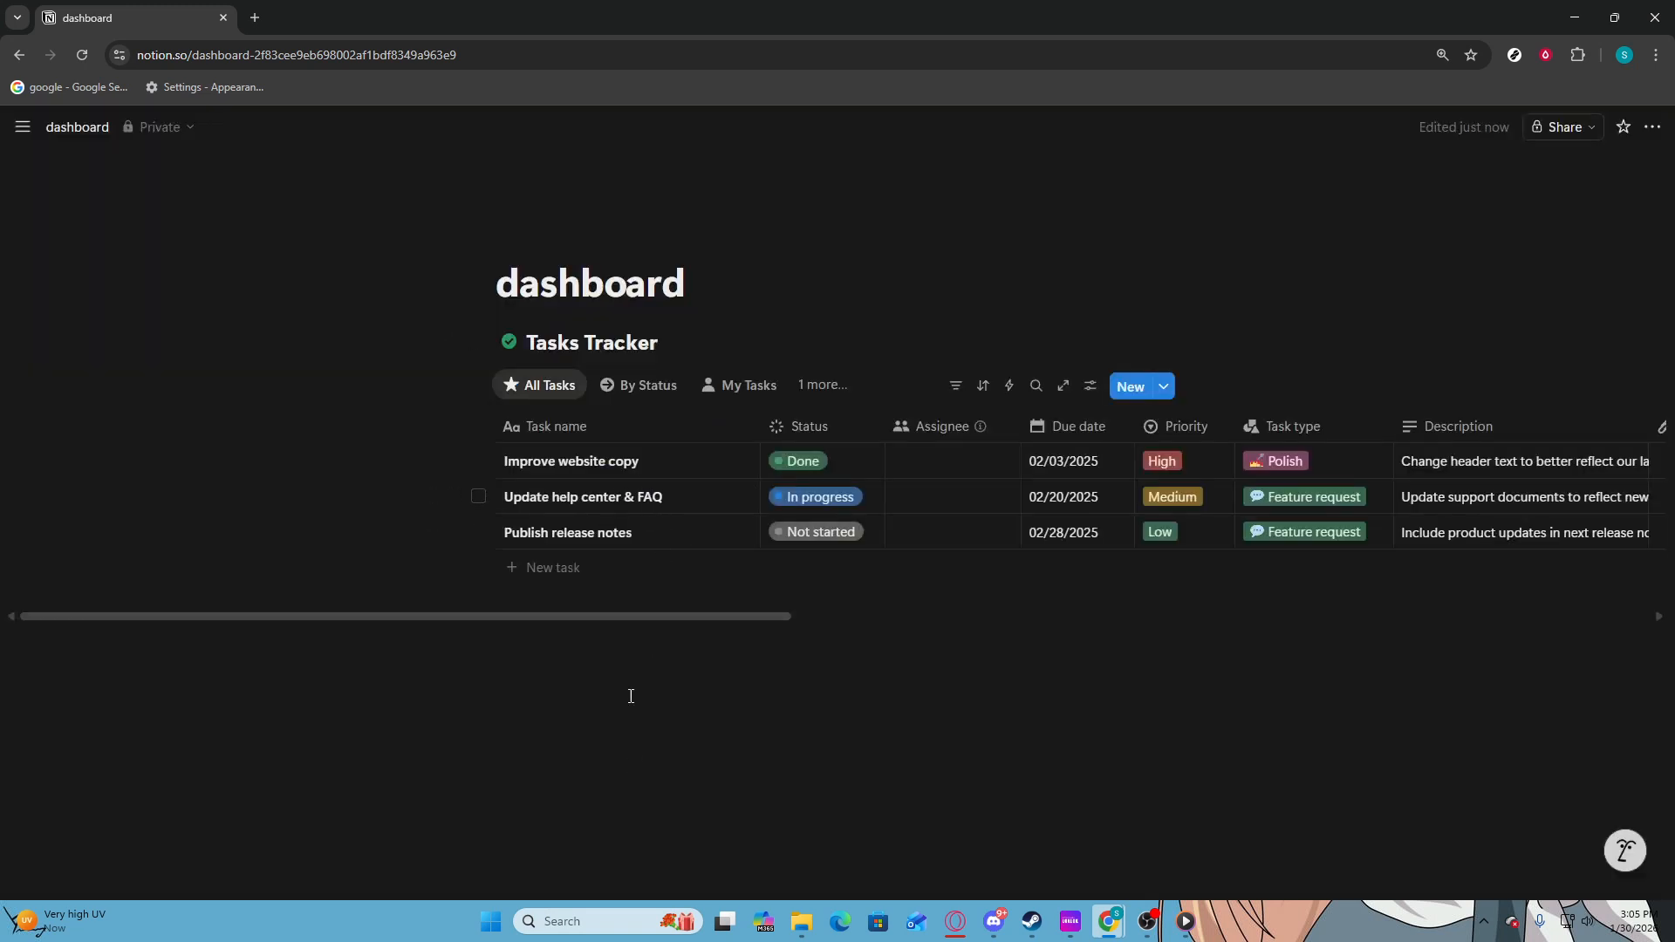
# Examine the Tasks Tracker's columns and its By Status and My Tasks views, returning to All Tasks.
pyautogui.moveTo(694, 618); pyautogui.dragTo(740, 631)
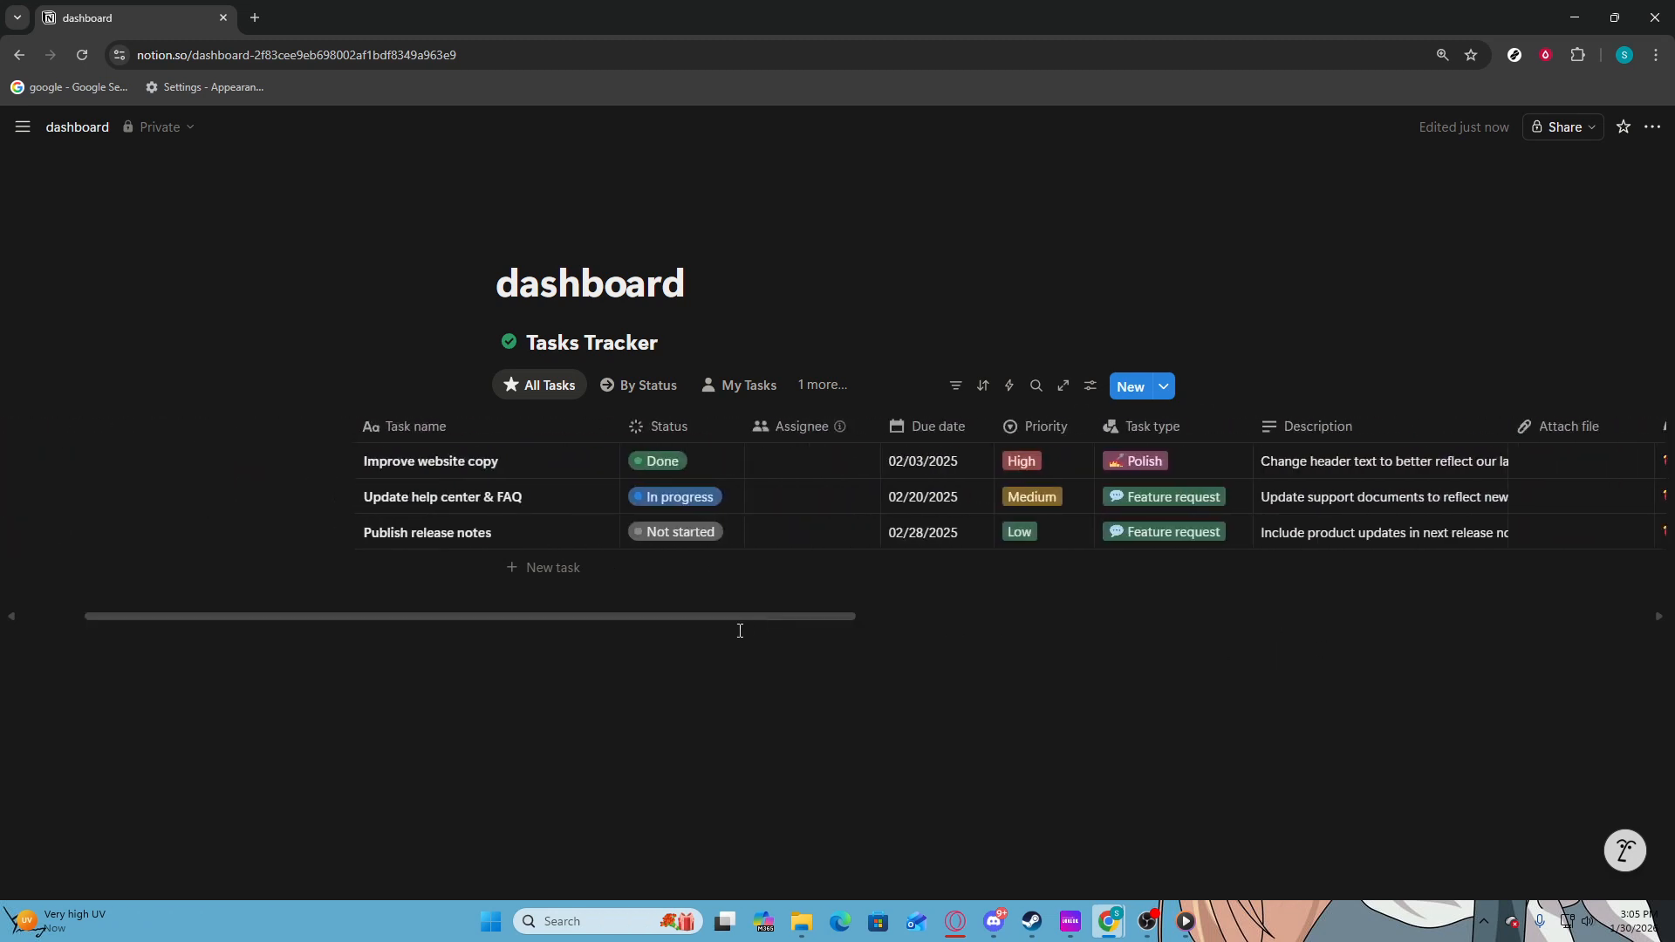
pyautogui.click(634, 641)
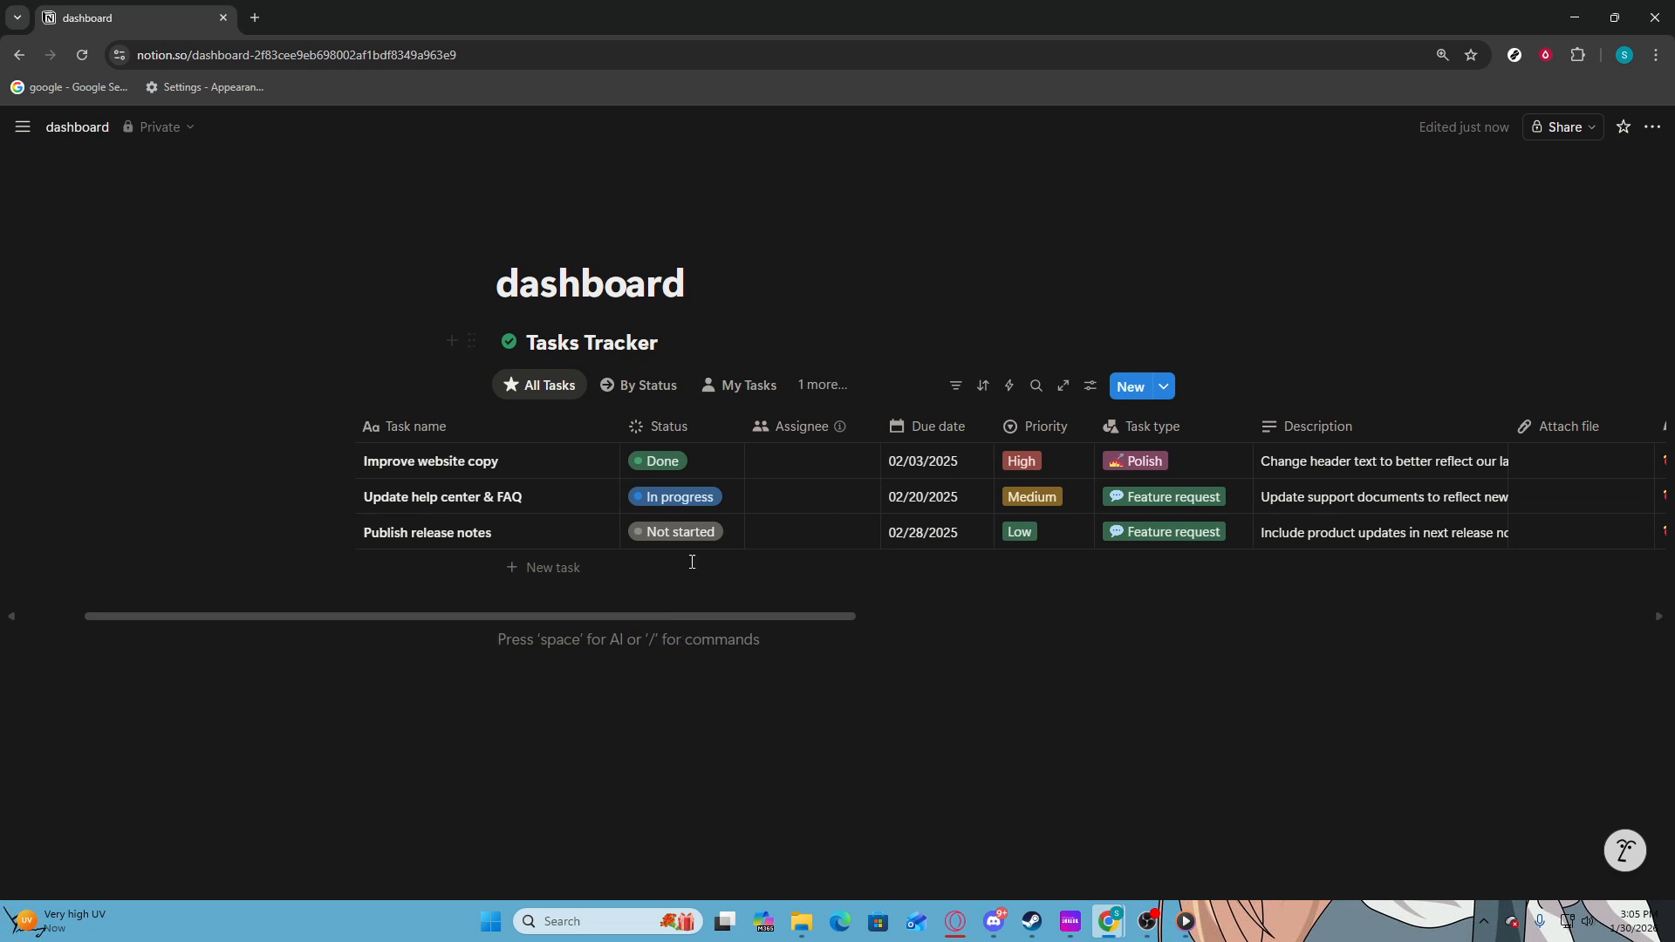
pyautogui.click(648, 386)
pyautogui.click(732, 385)
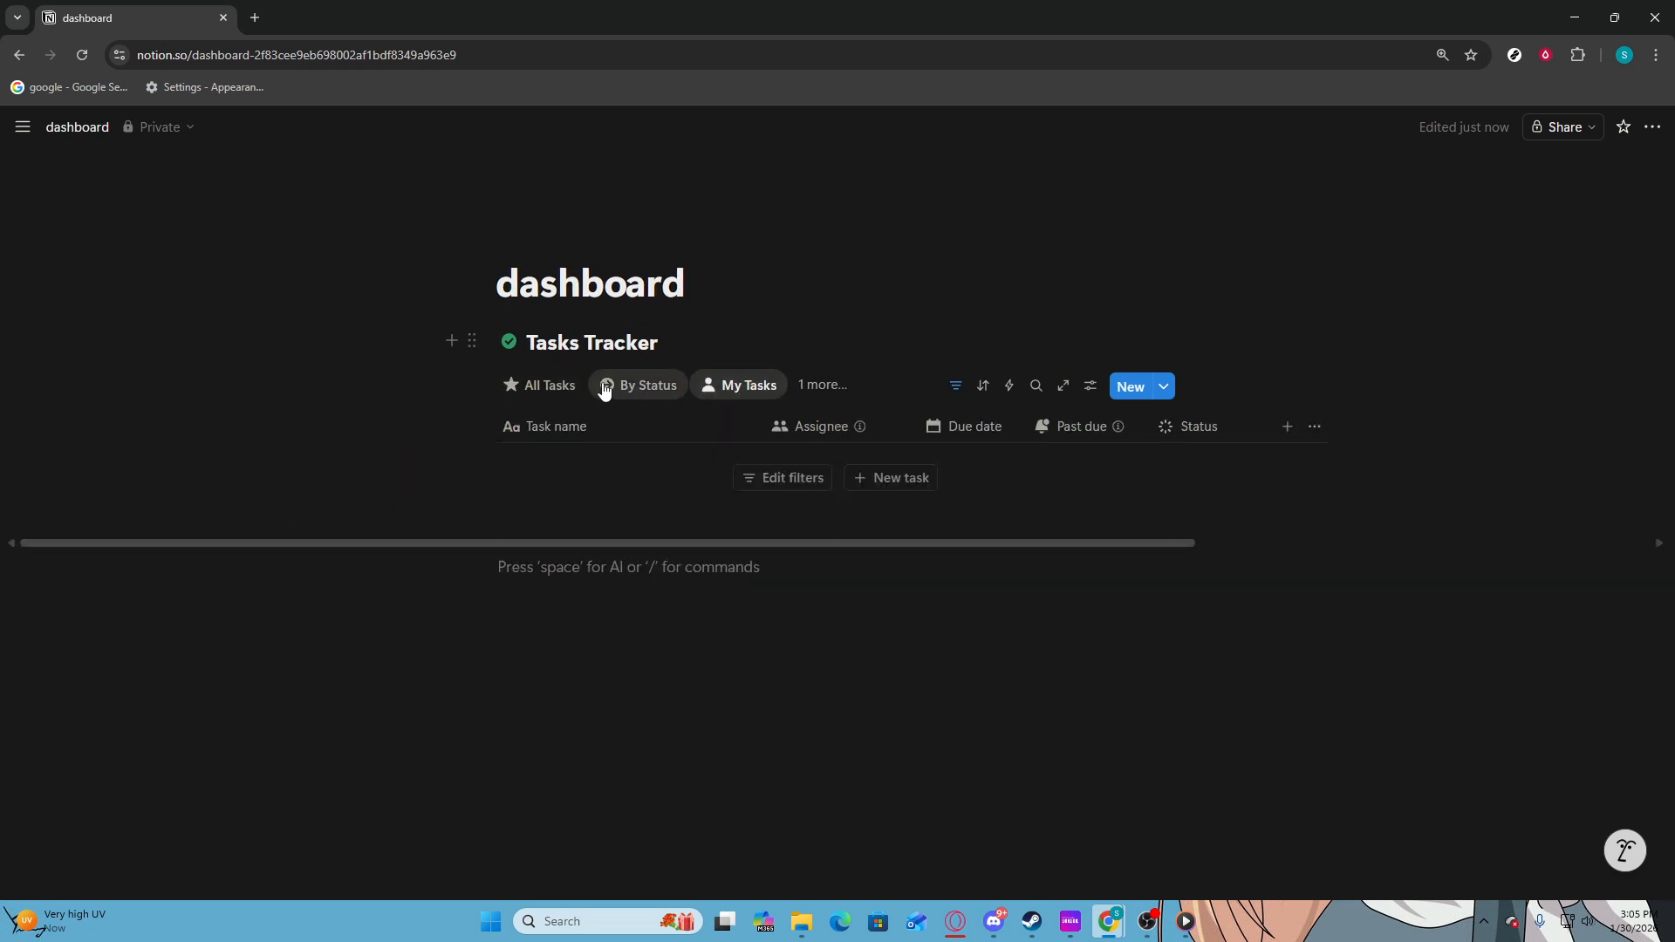
pyautogui.click(553, 386)
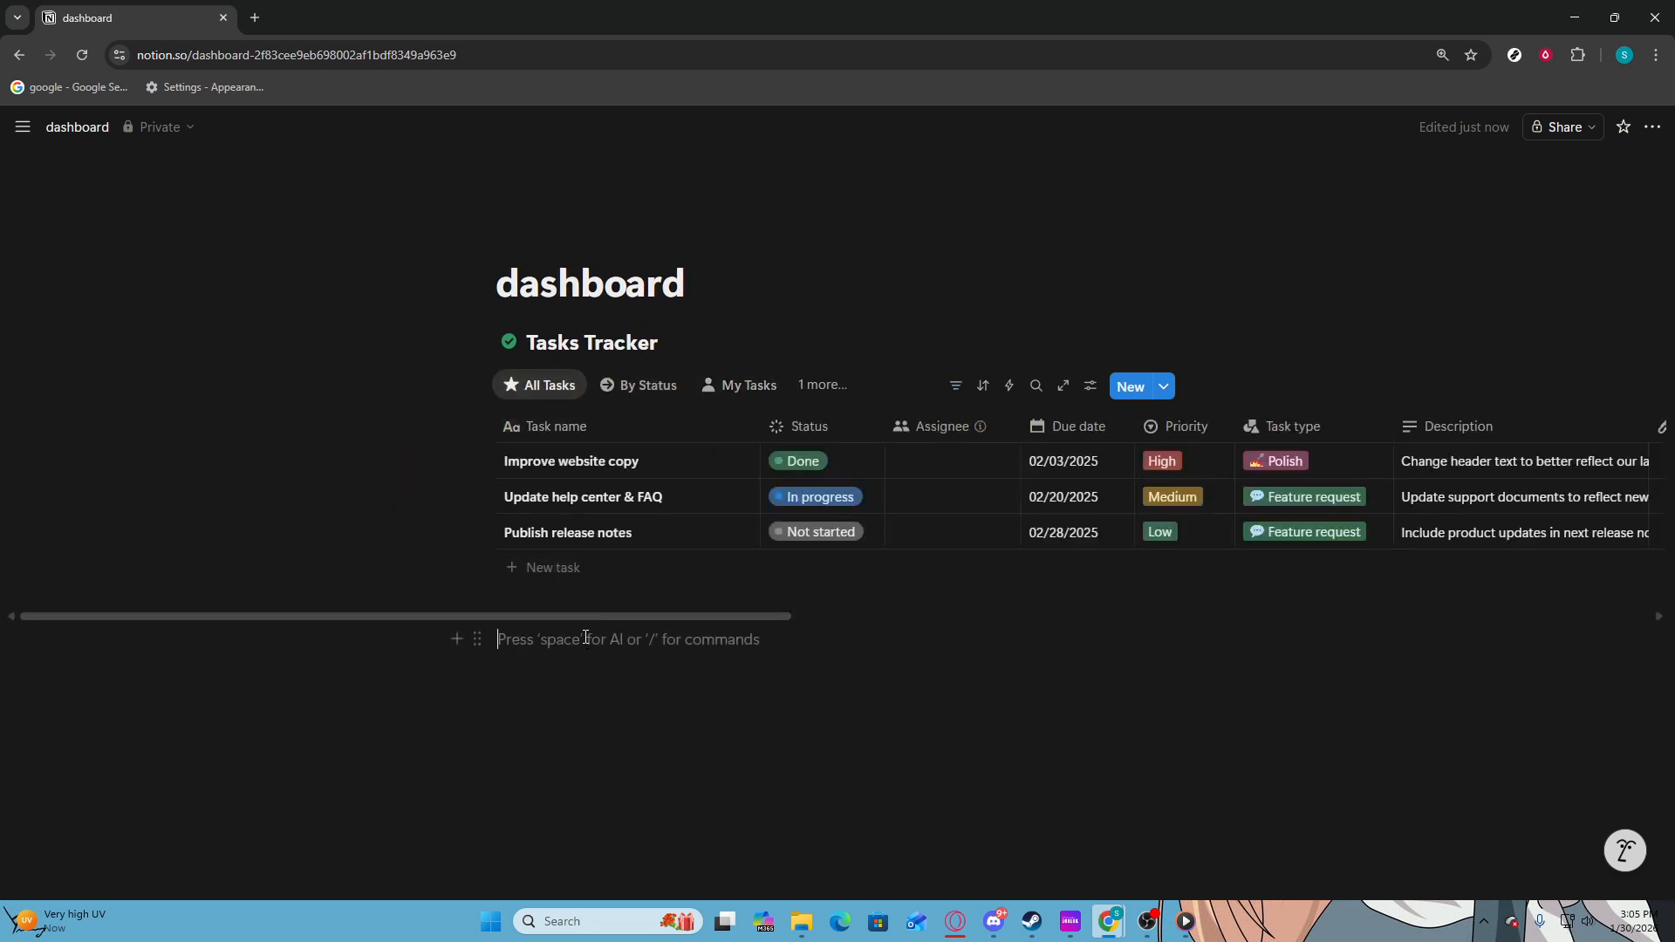
# Insert a second inline database below the Tasks Tracker using the Projects template.
pyautogui.write('/data')
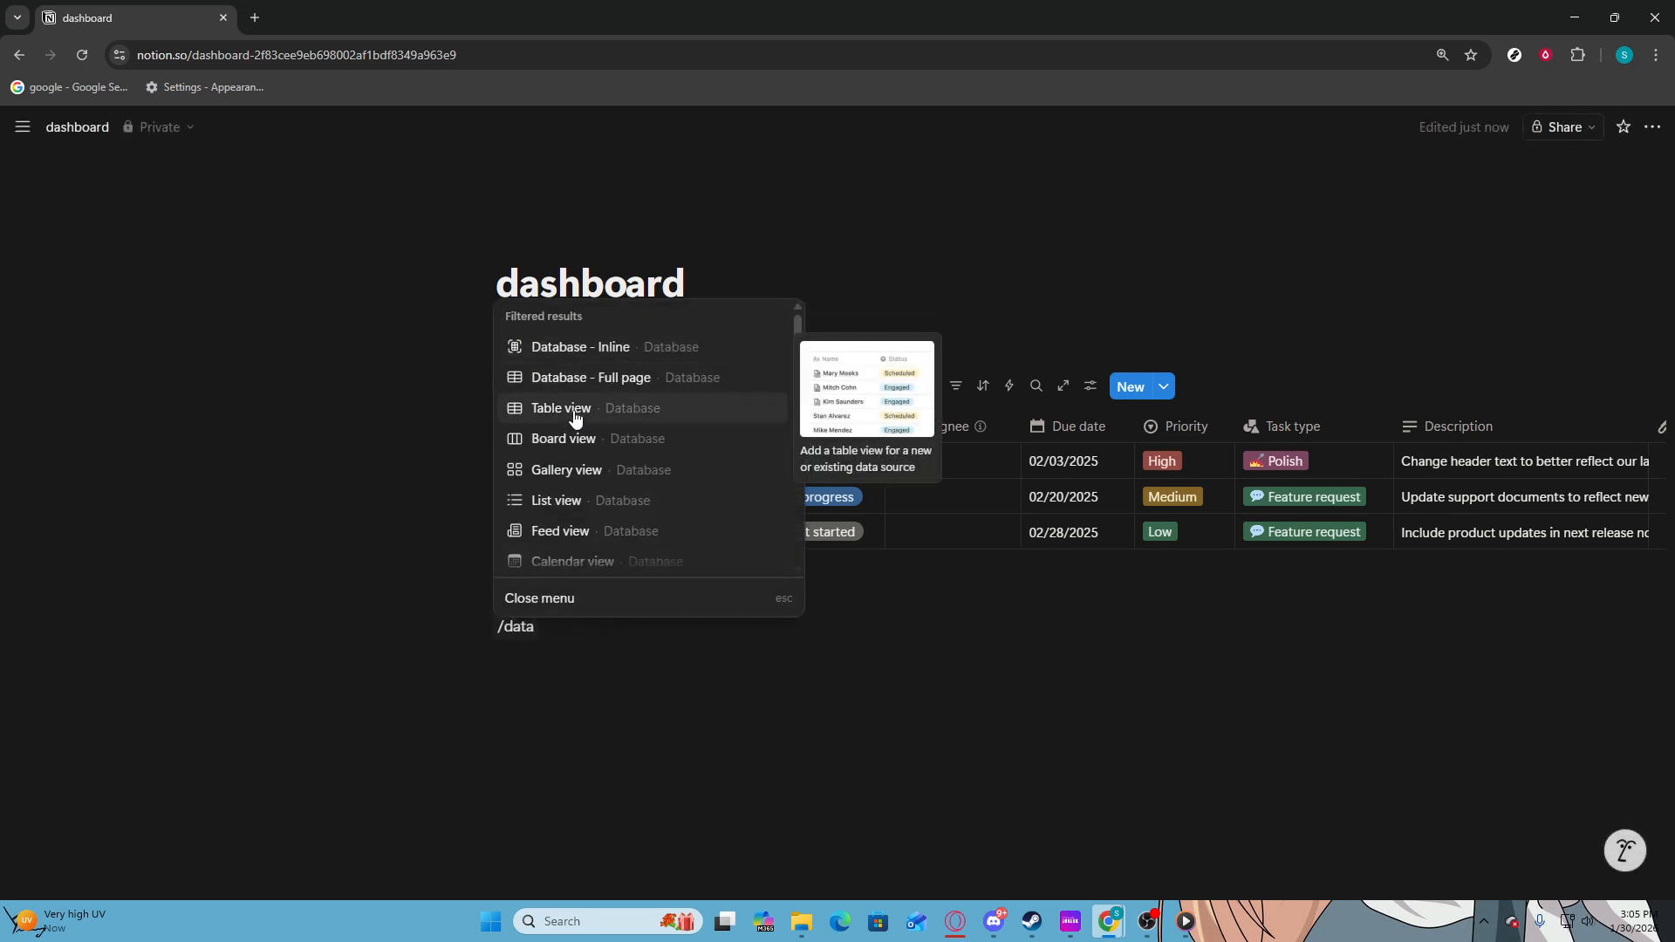
pyautogui.click(578, 350)
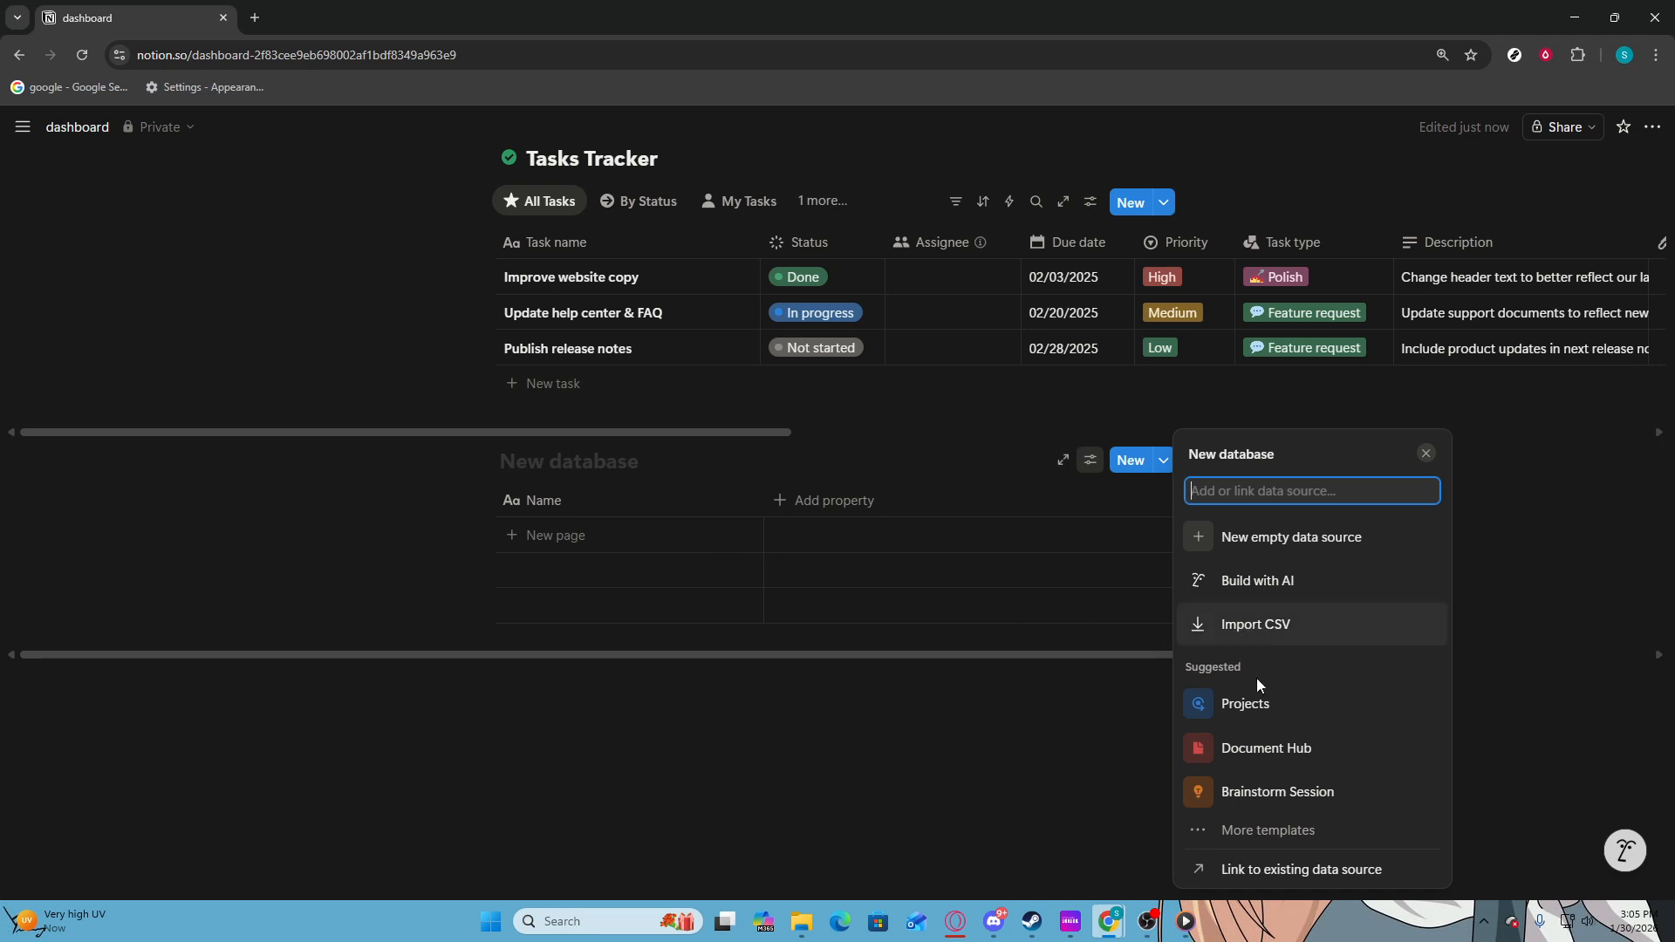
pyautogui.click(1256, 703)
# Enable all offered Projects features, including Progress and AI summary, and finish the database with the My Projects view added.
pyautogui.click(551, 427)
pyautogui.click(510, 465)
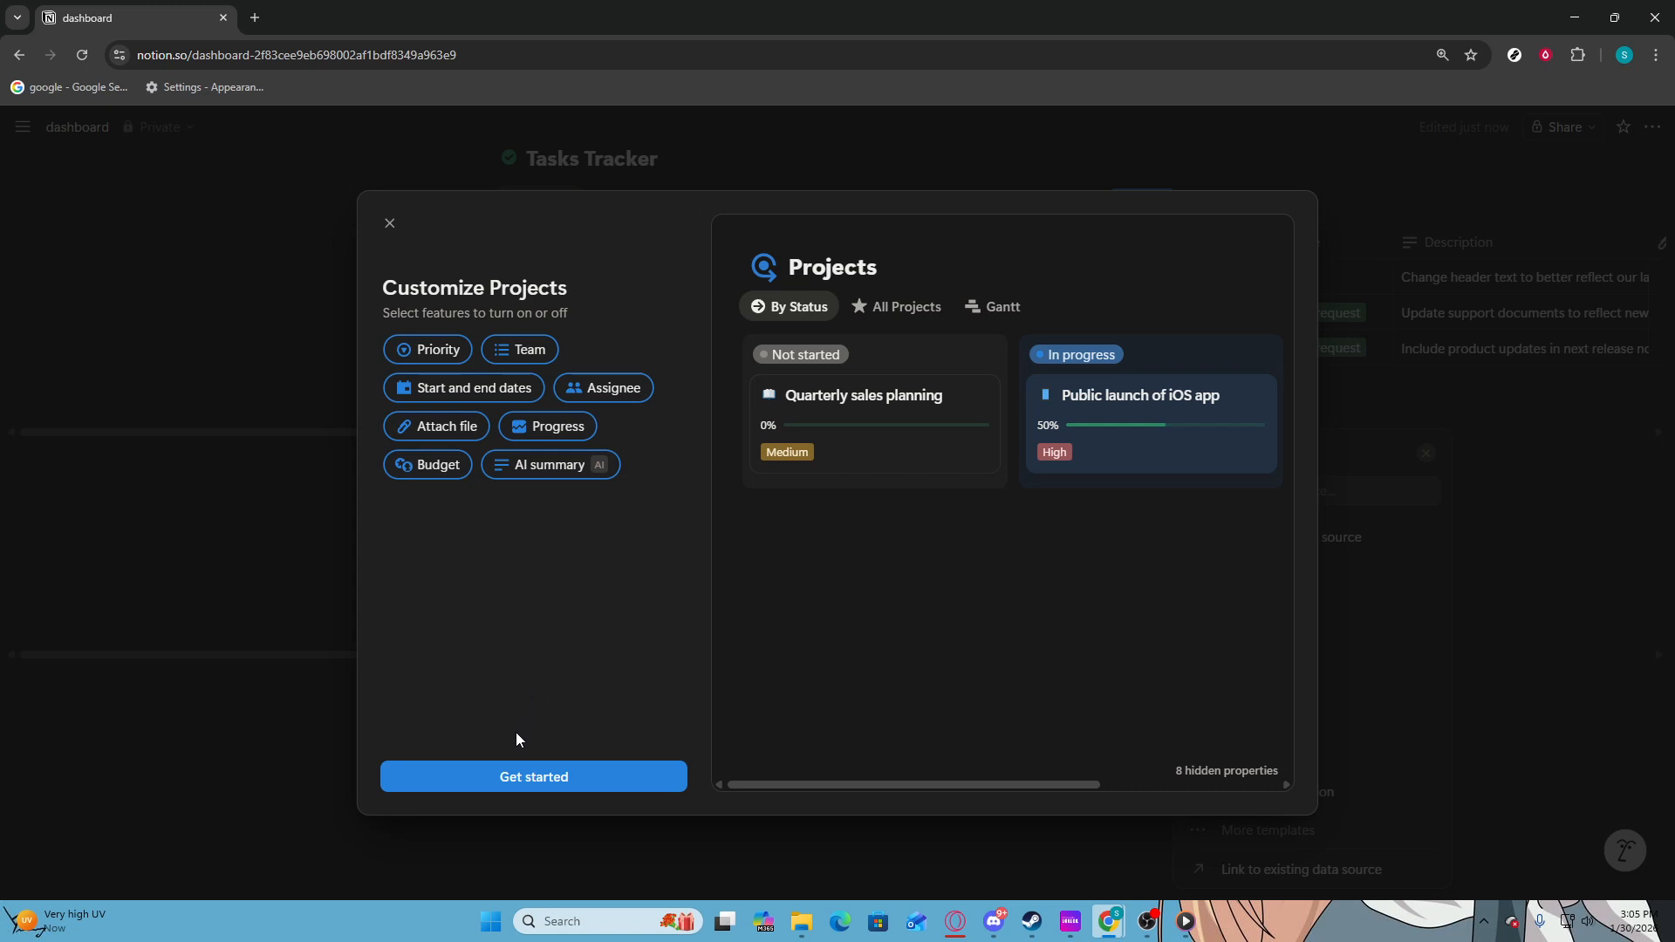
pyautogui.click(513, 774)
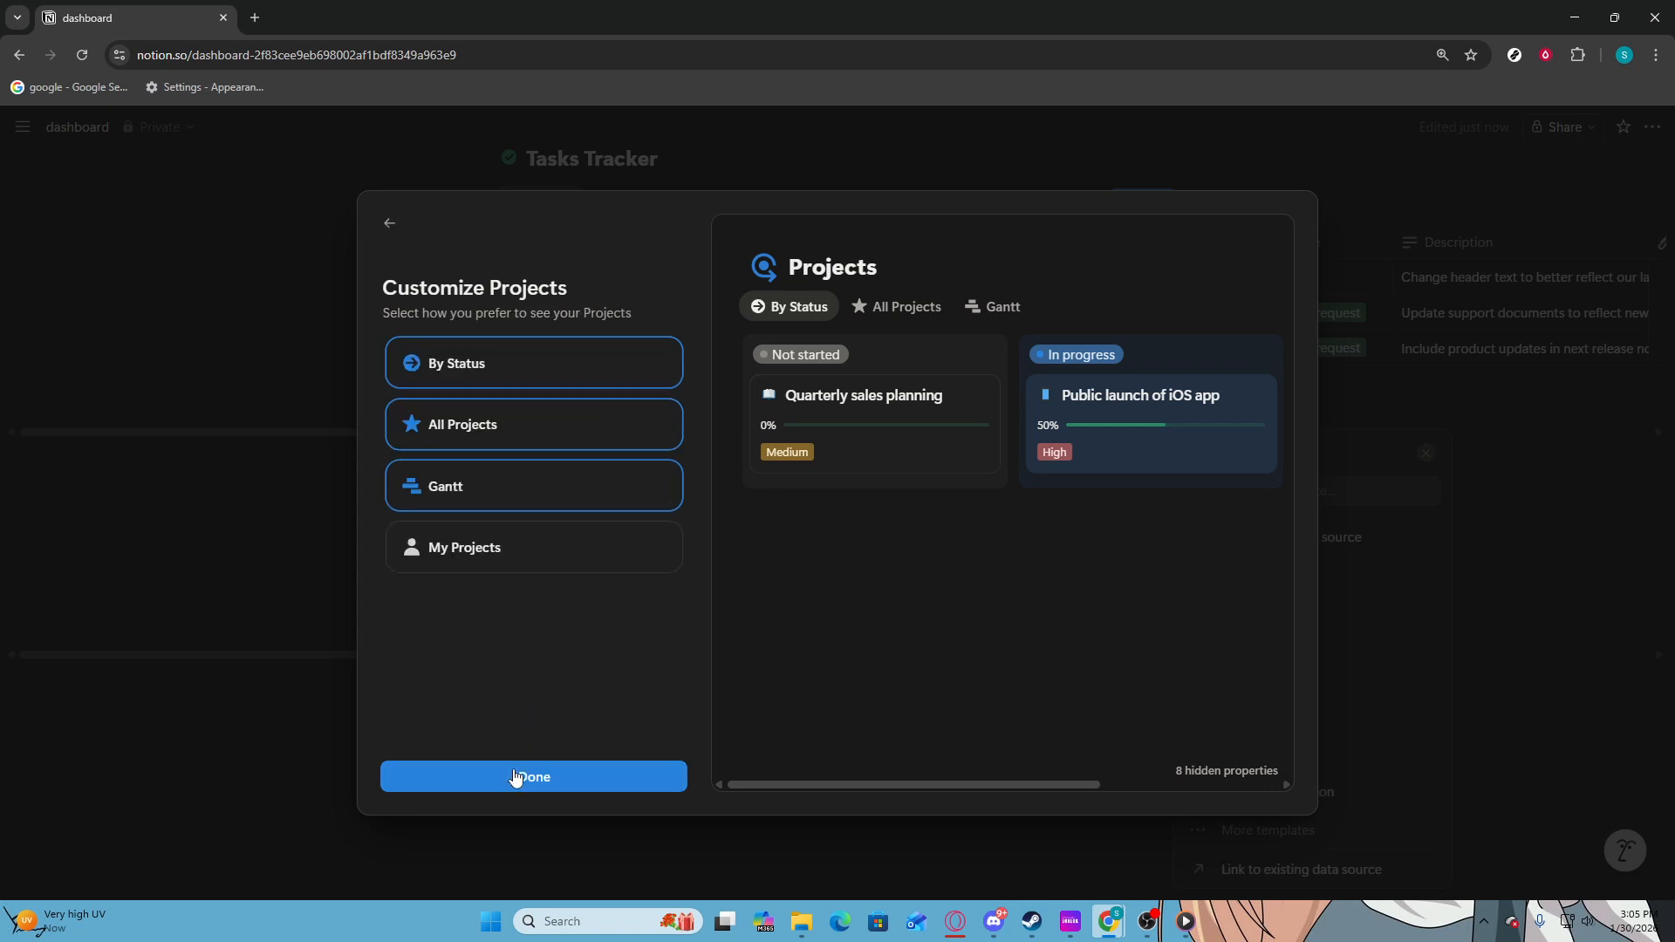
pyautogui.click(461, 549)
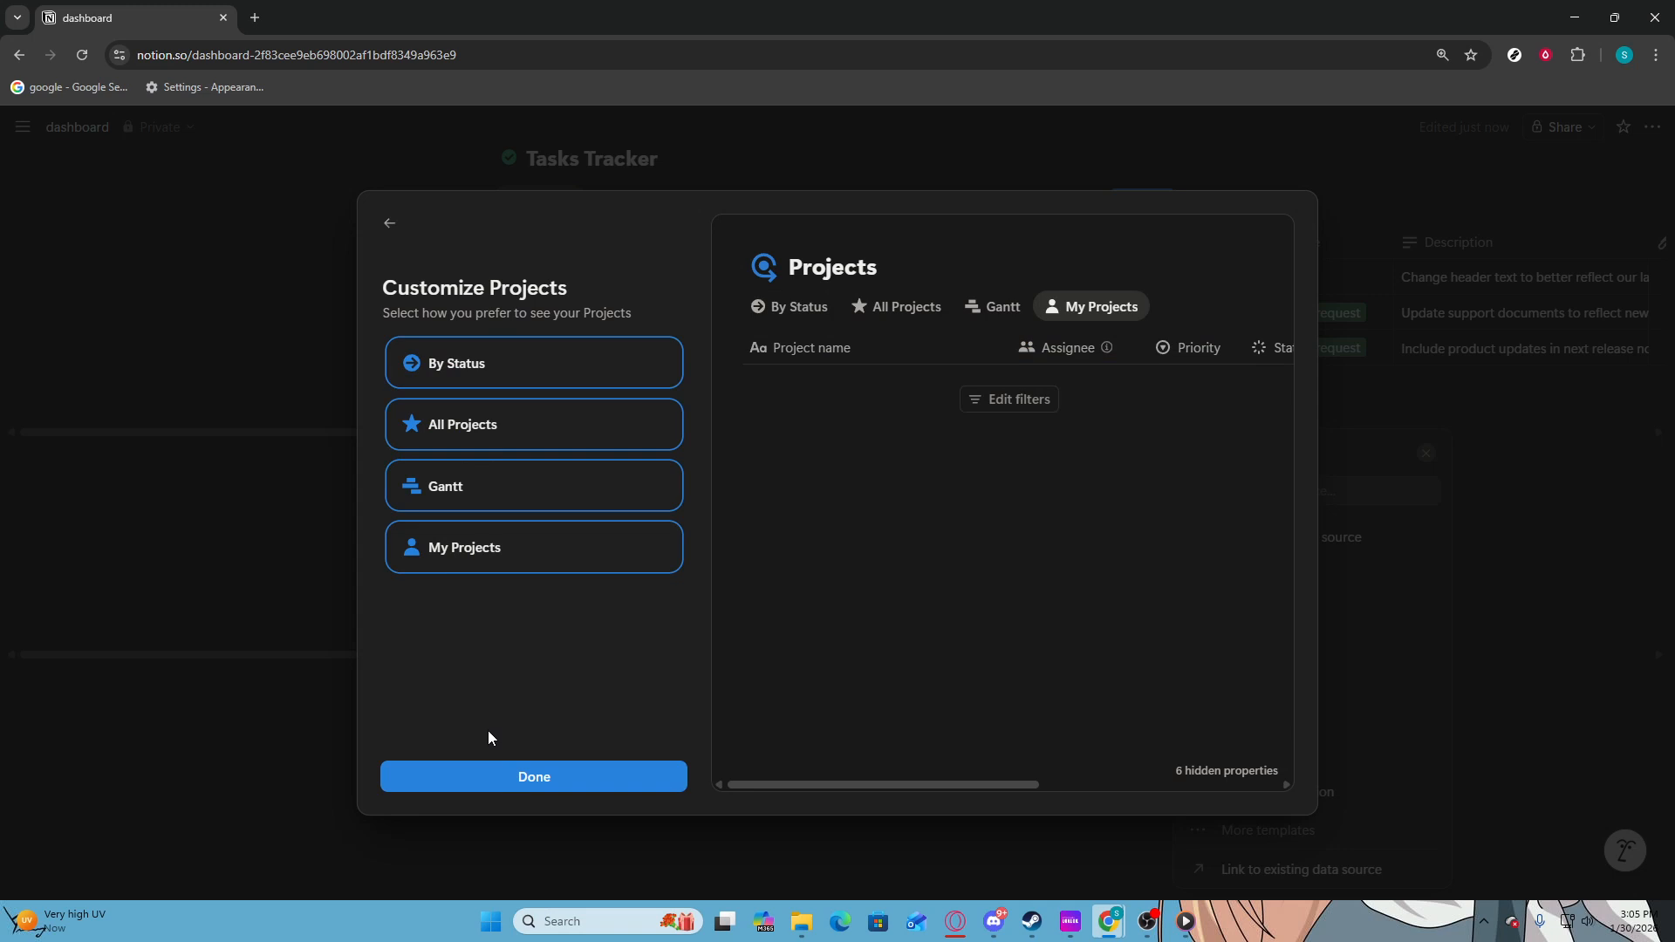
pyautogui.click(485, 788)
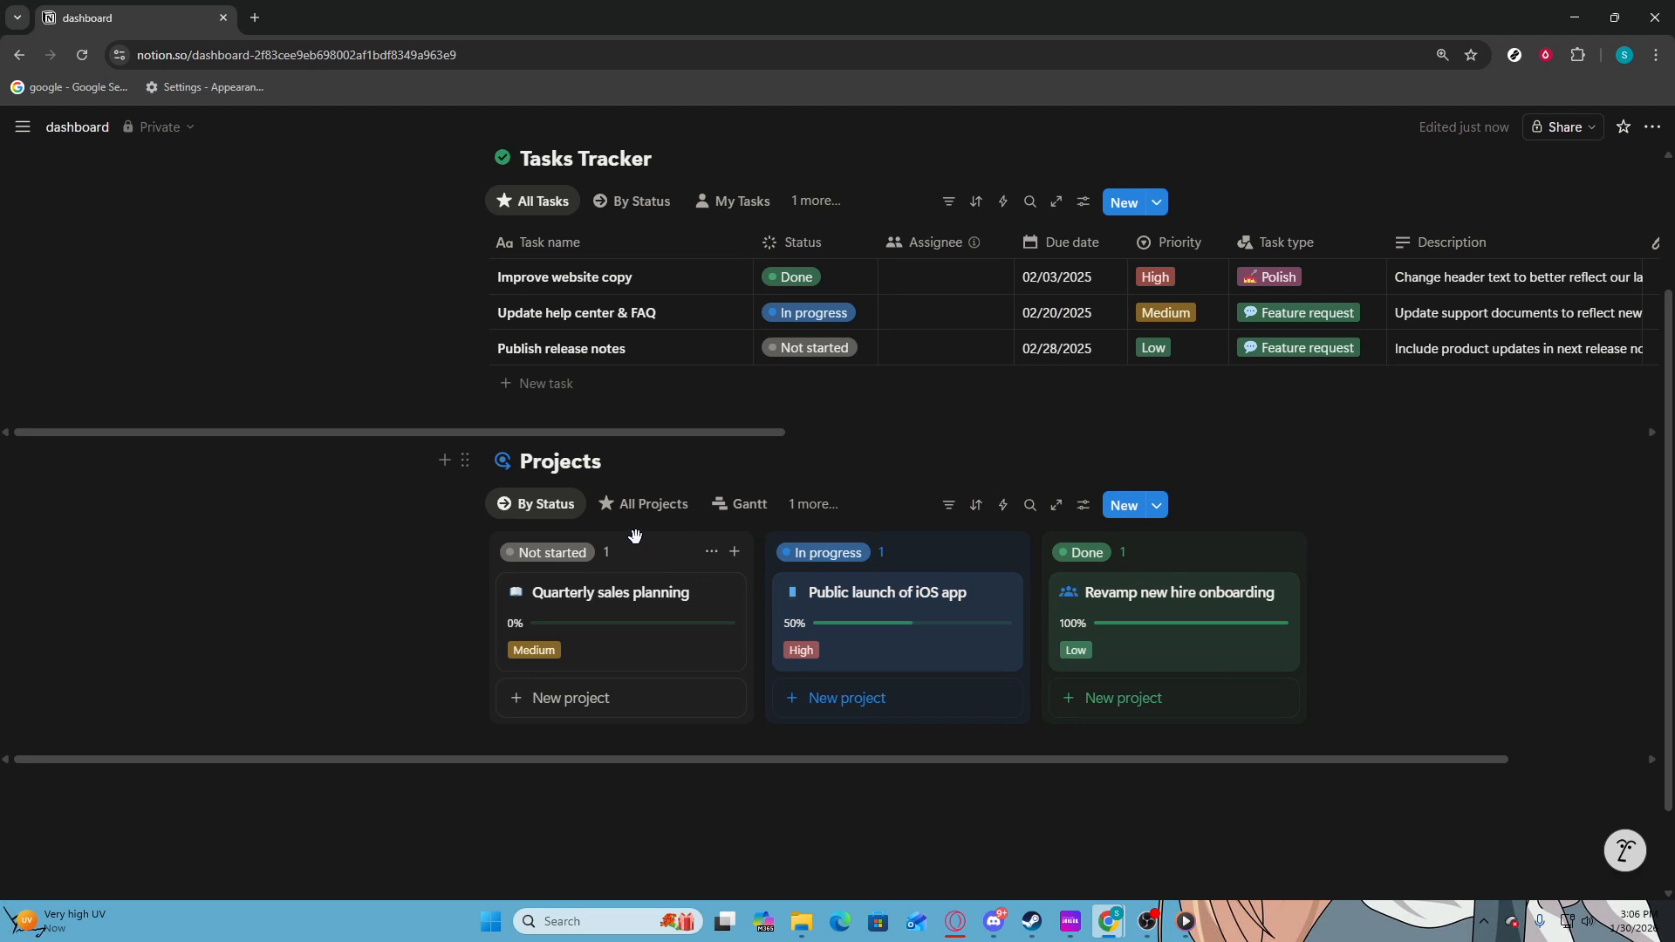
# Examine the Projects database in its All Projects, Gantt and My Projects views, returning to By Status.
pyautogui.click(693, 509)
pyautogui.click(739, 505)
pyautogui.click(802, 500)
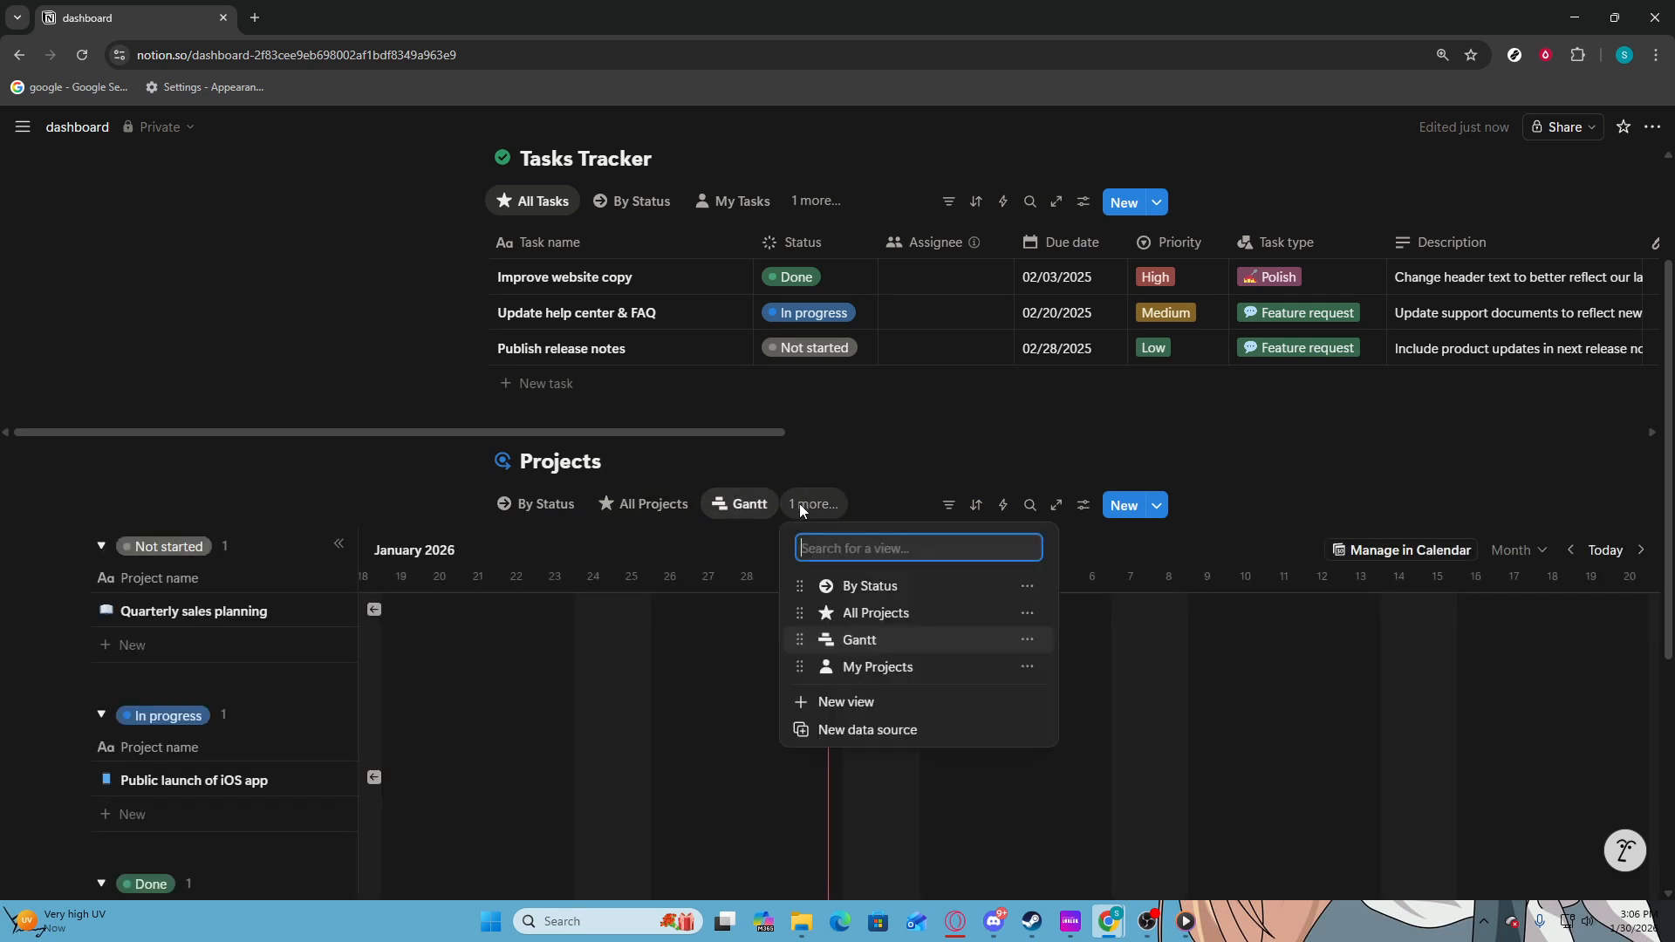
pyautogui.click(842, 586)
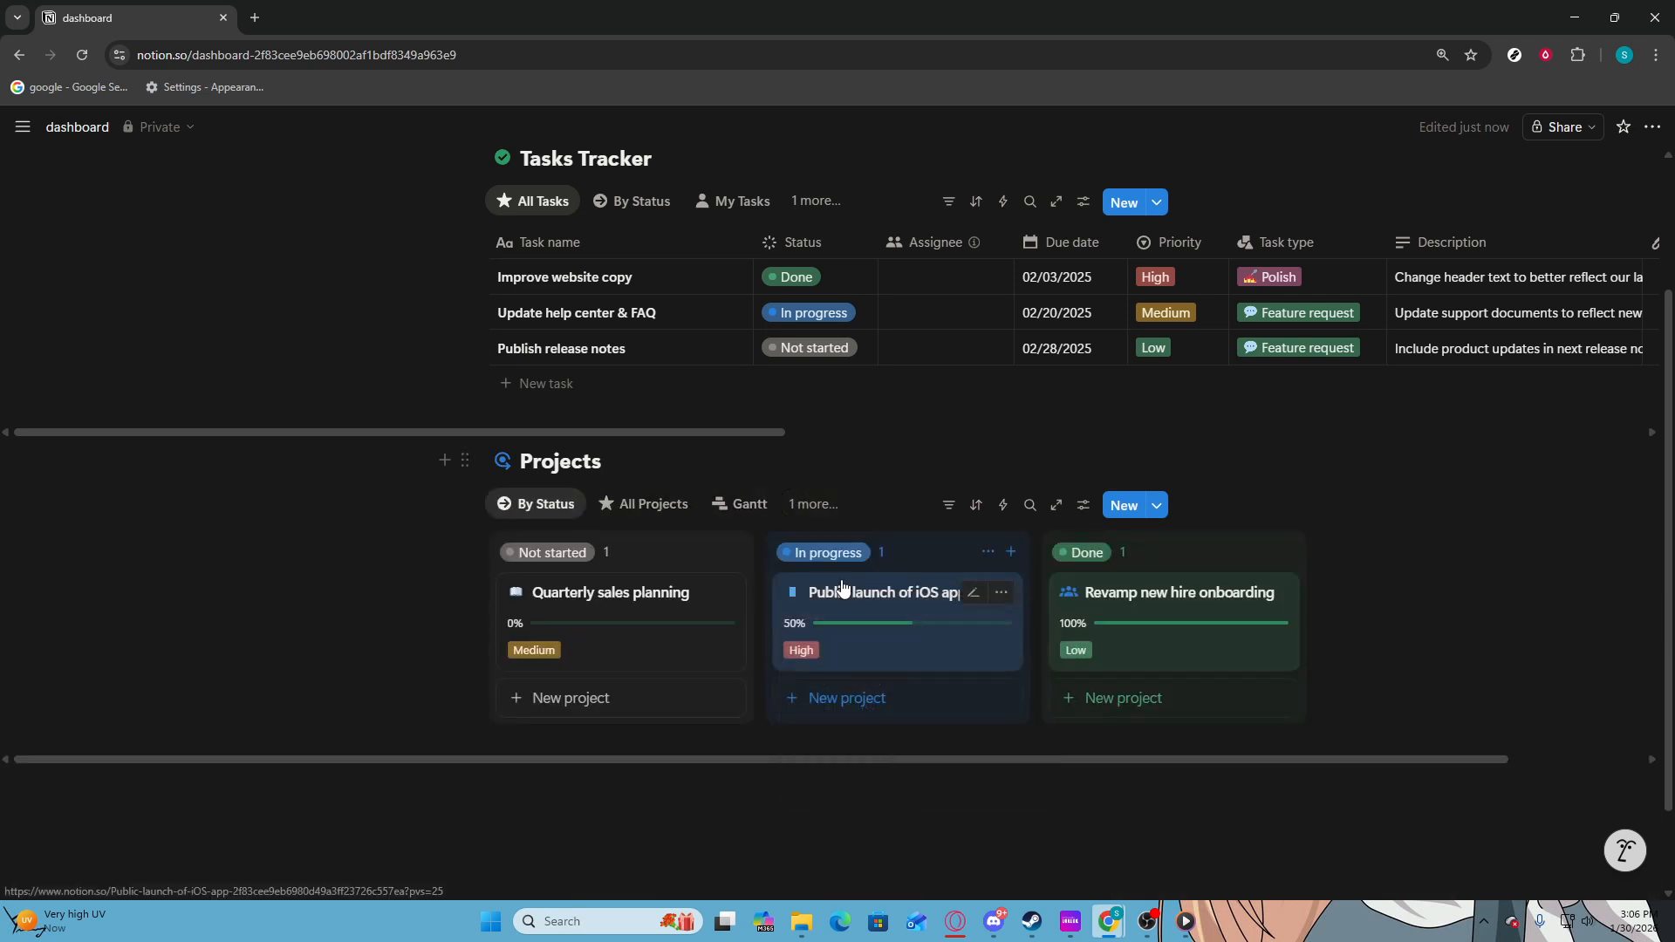
pyautogui.click(809, 508)
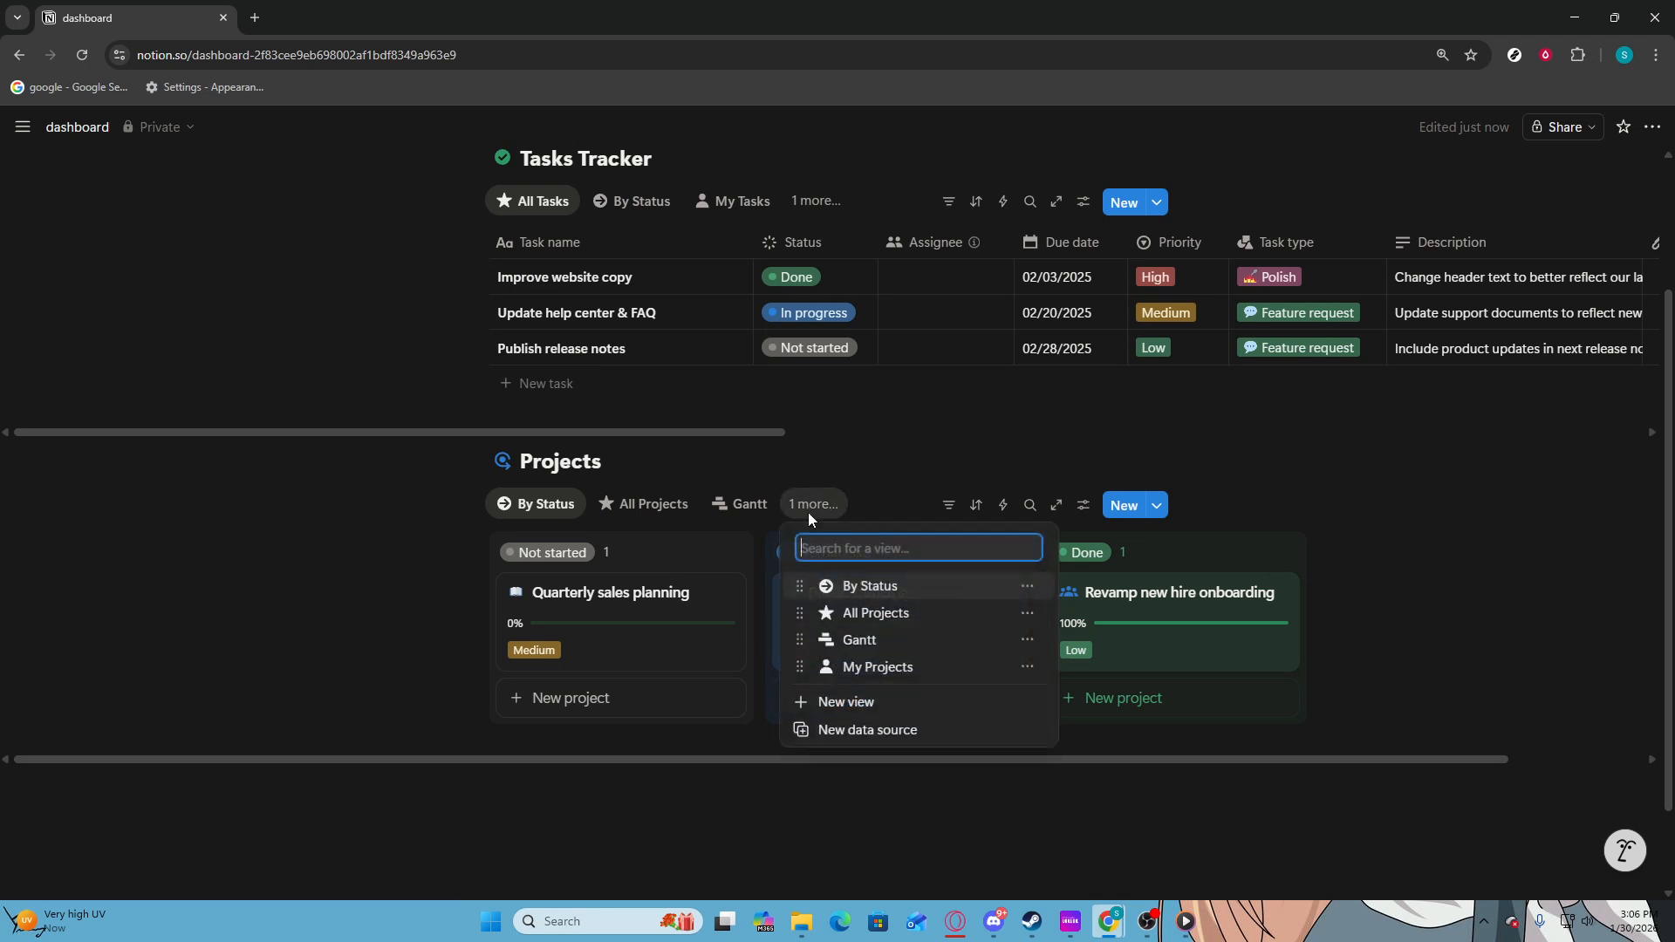
pyautogui.click(888, 667)
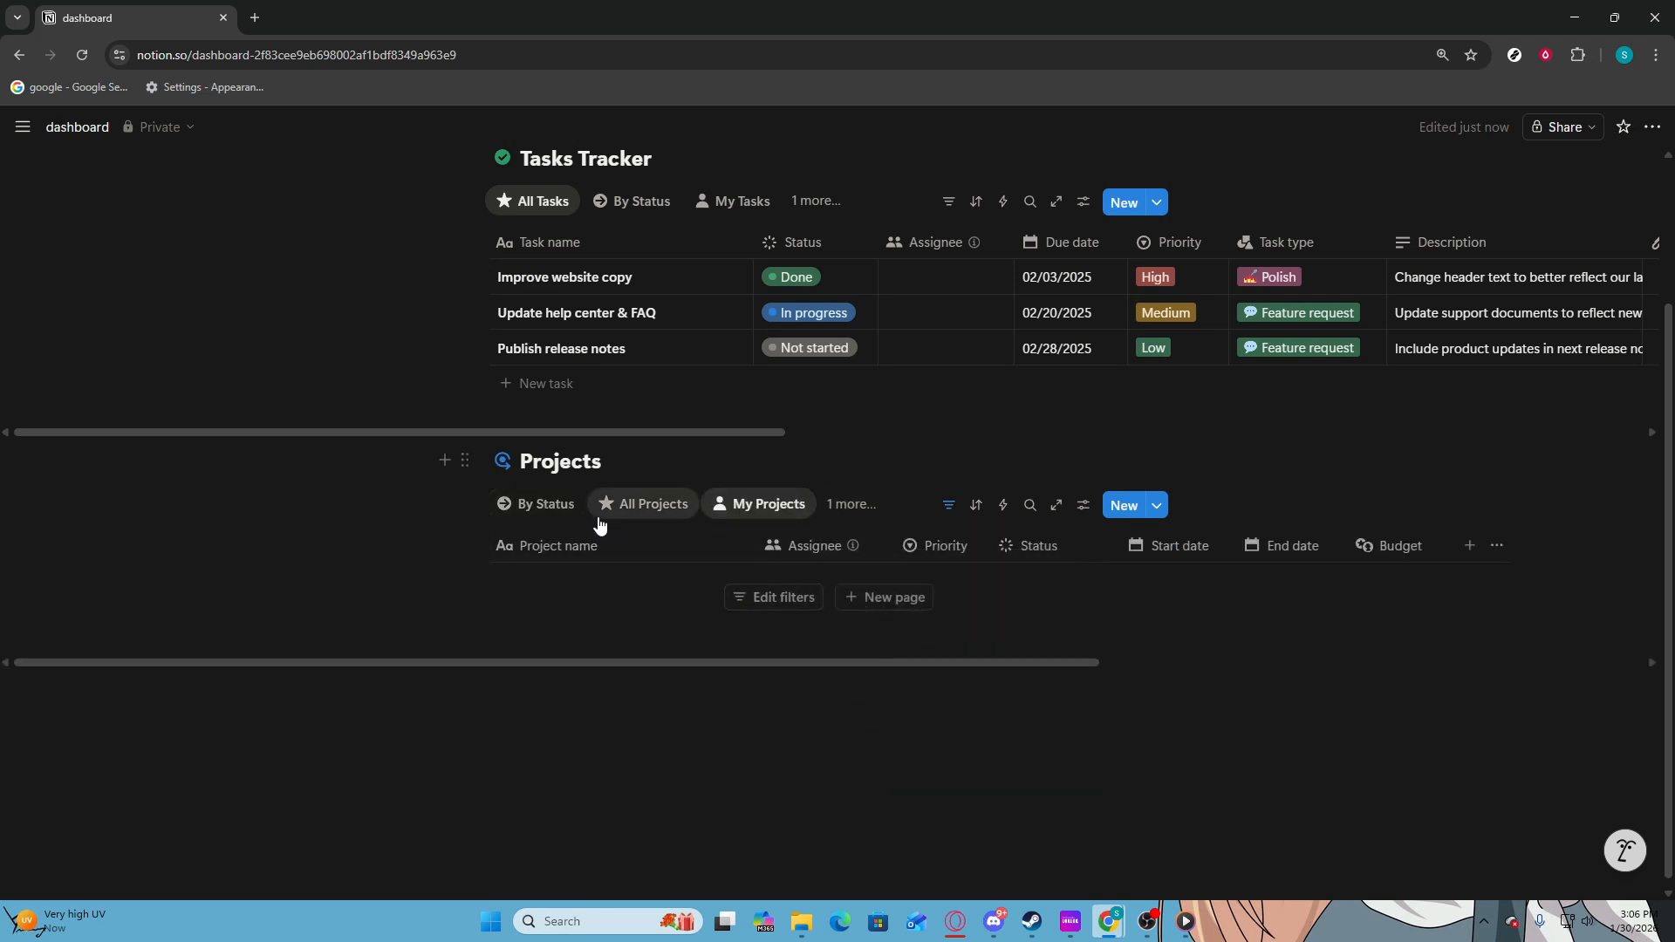
pyautogui.click(535, 511)
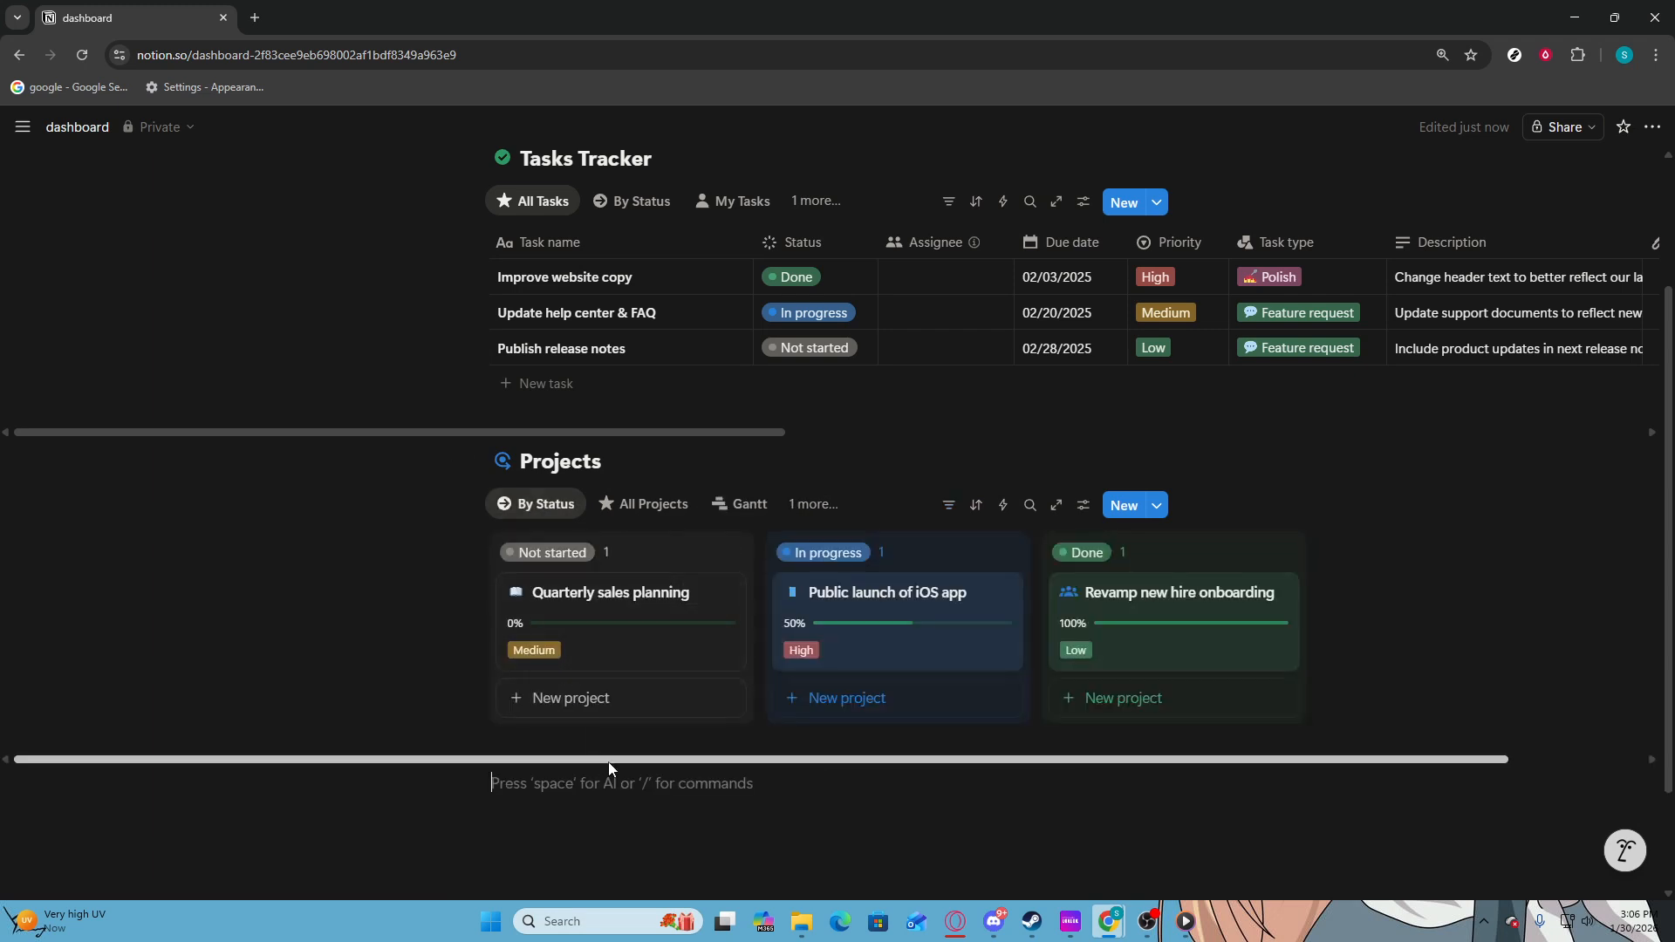
# Insert a third inline database below Projects using the Document Hub template.
pyautogui.write('/cal')
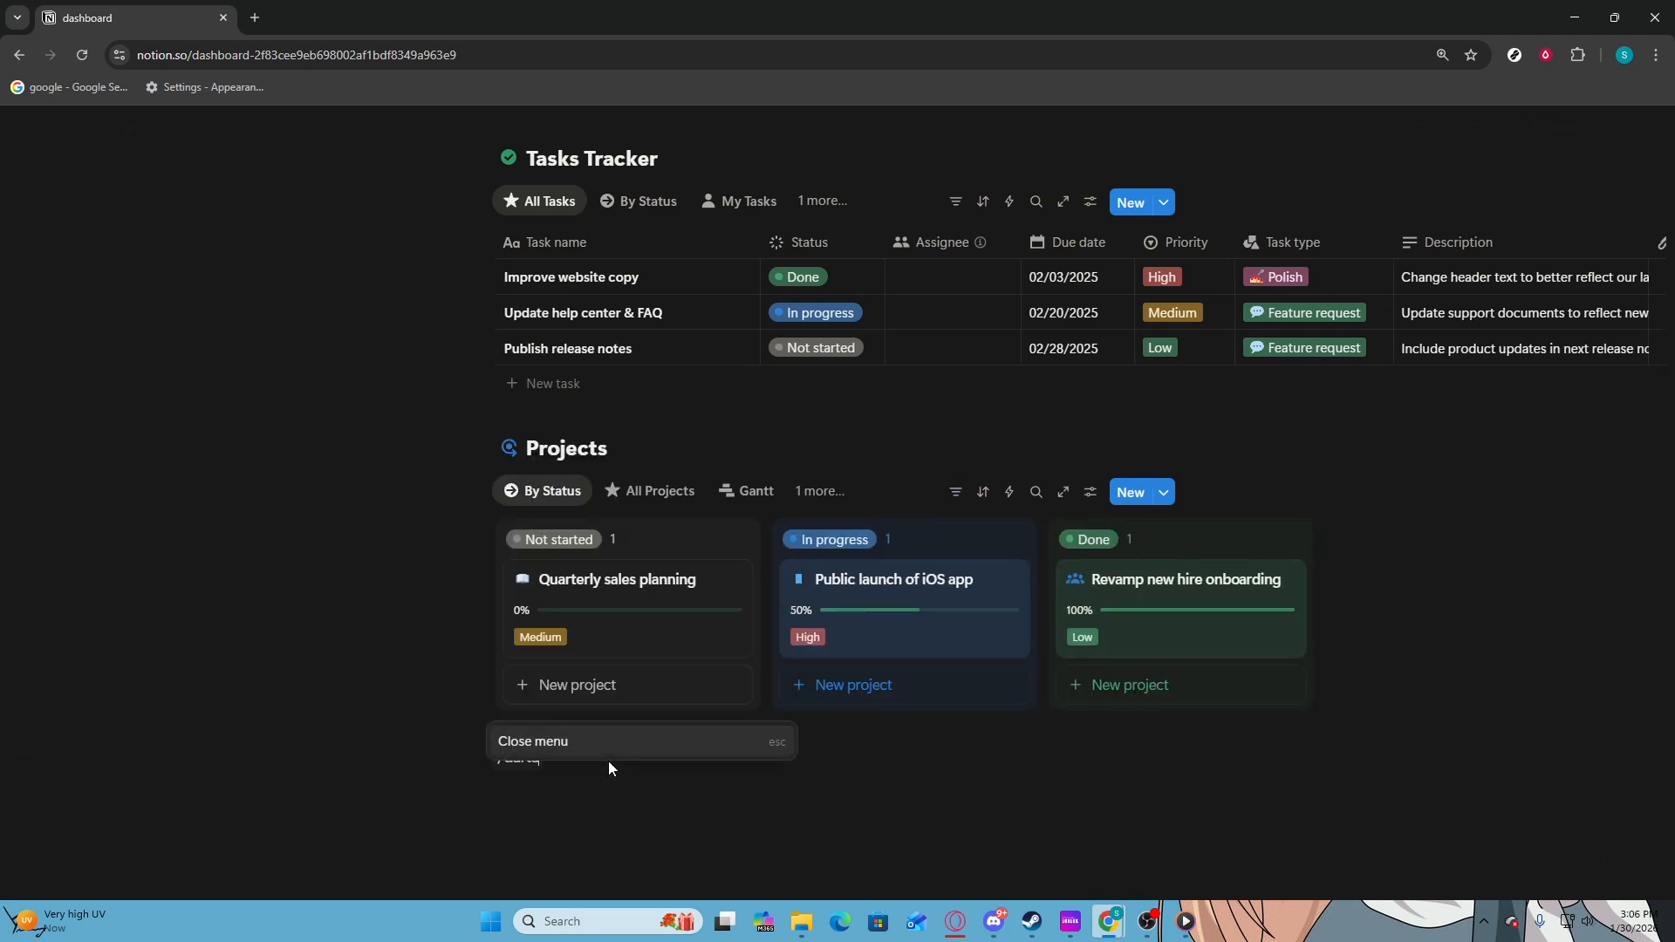
pyautogui.press('BackSpace')
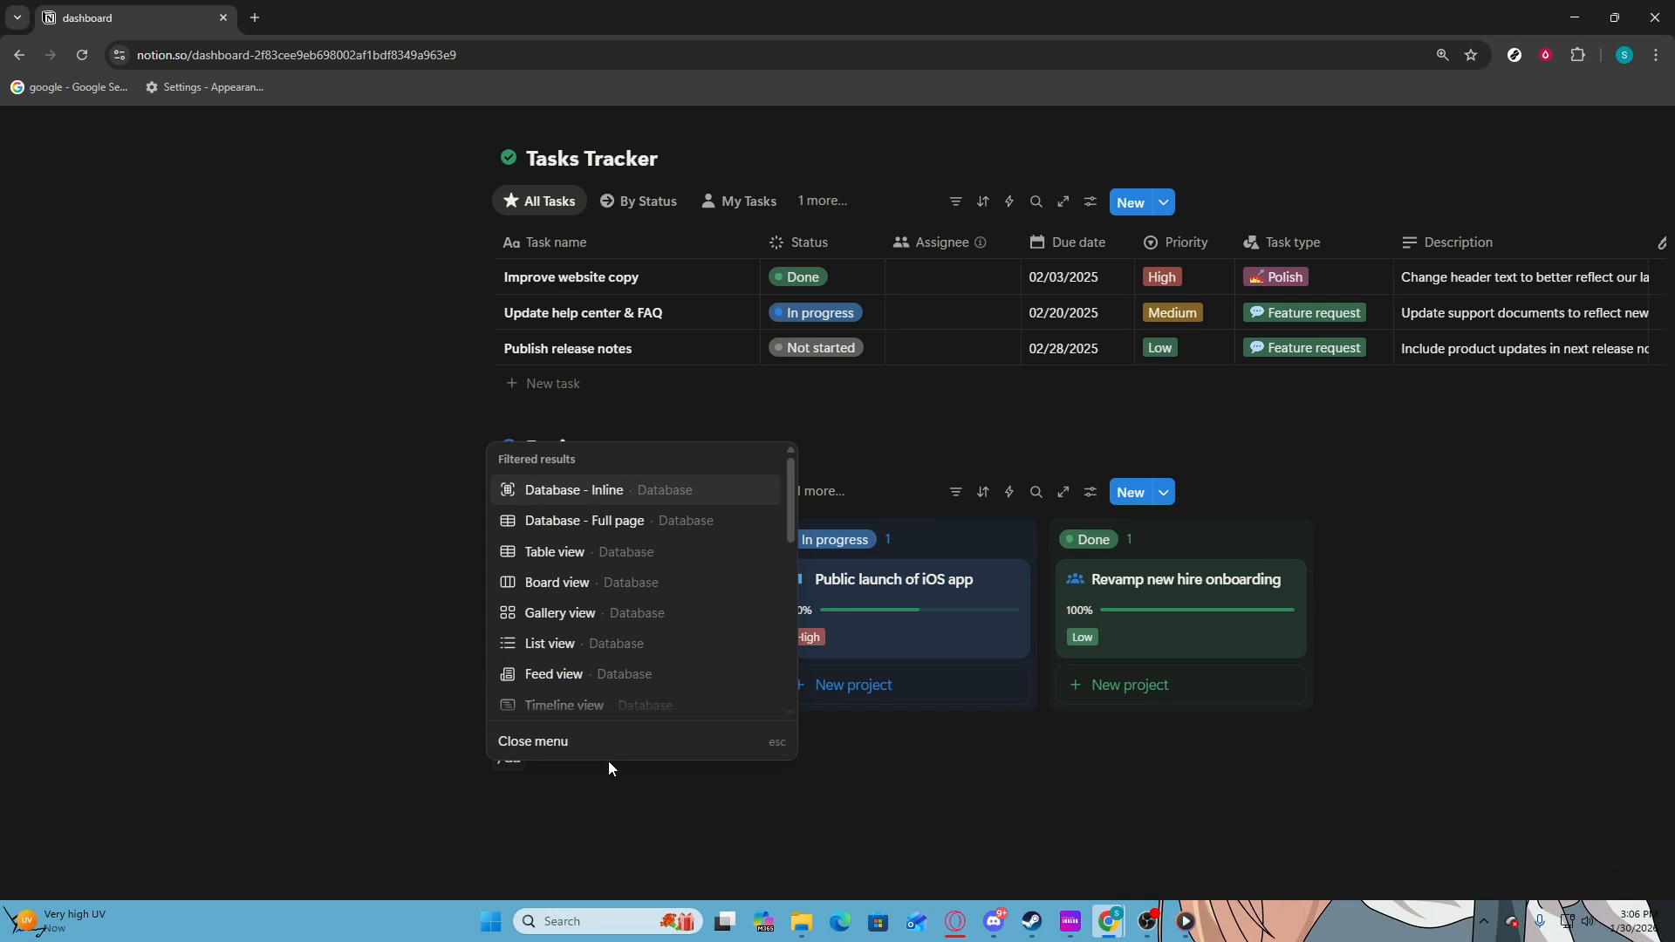
pyautogui.click(549, 491)
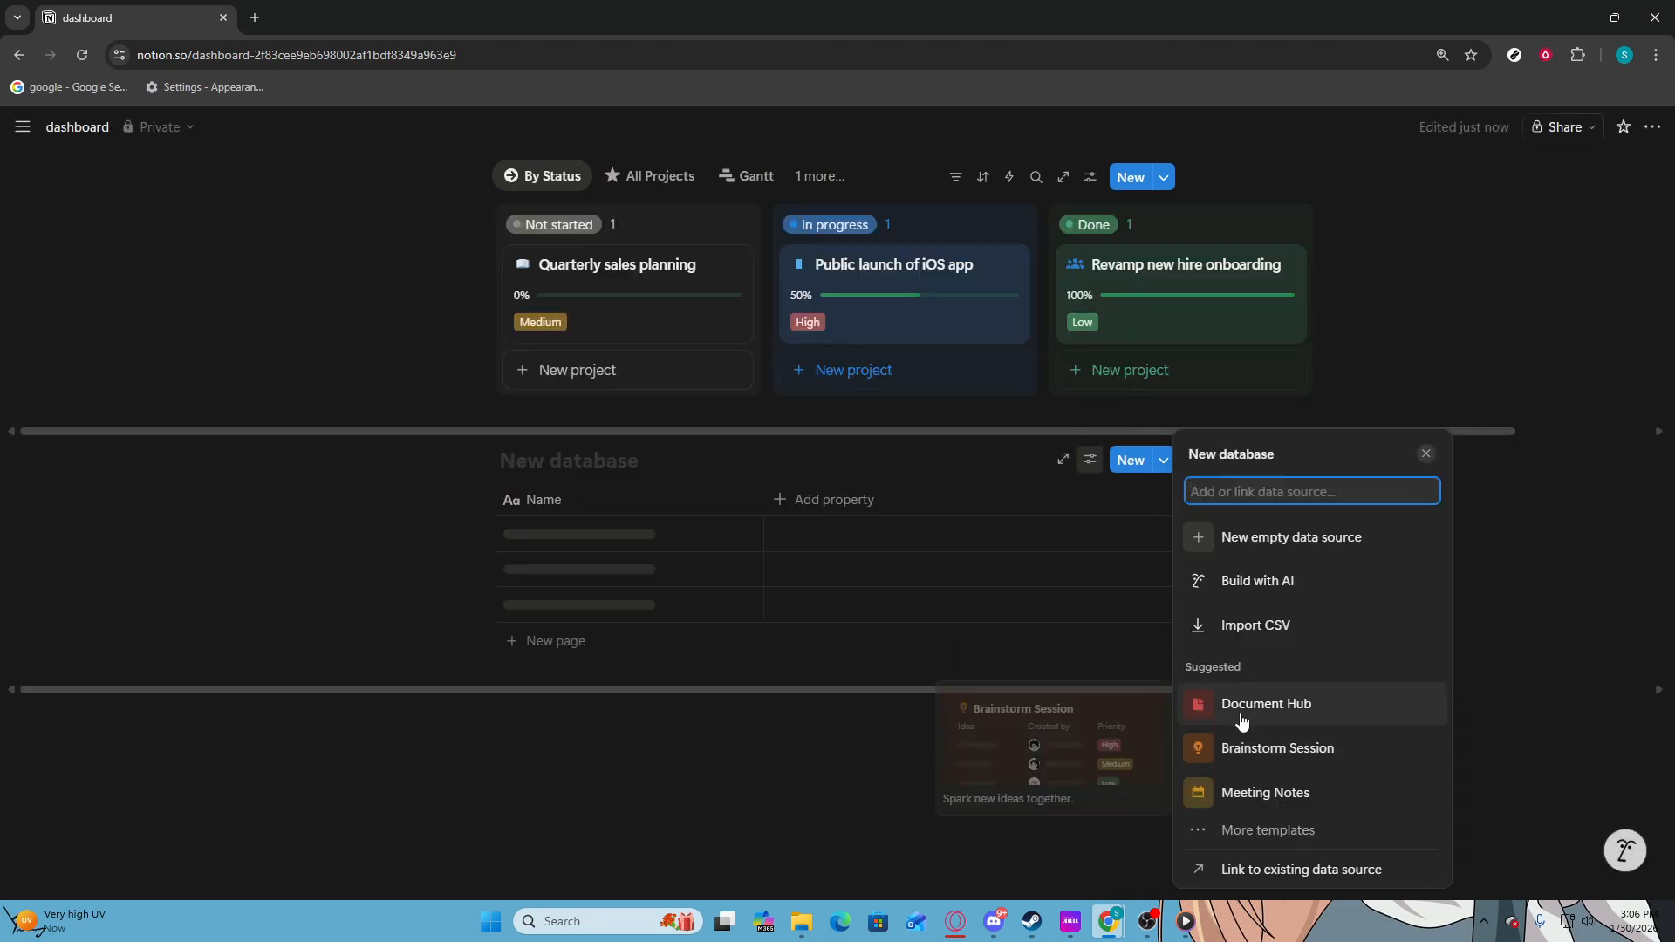
pyautogui.click(1191, 704)
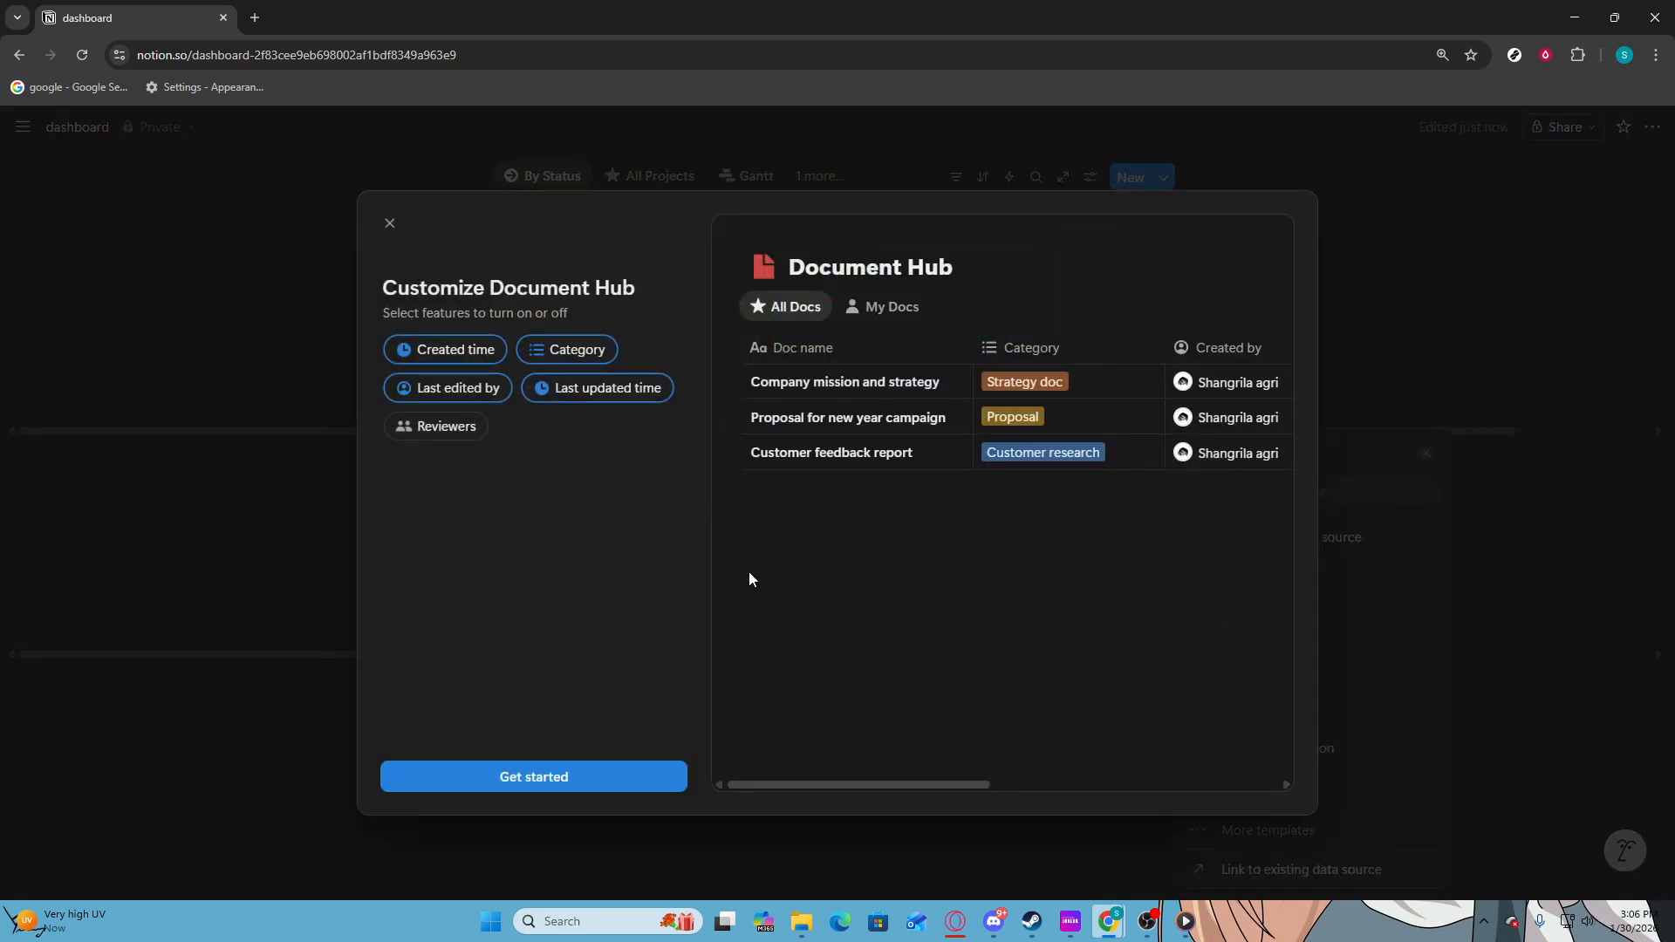
# Enable the Reviewers feature for Document Hub and finish the database with the By Category view added.
pyautogui.click(455, 428)
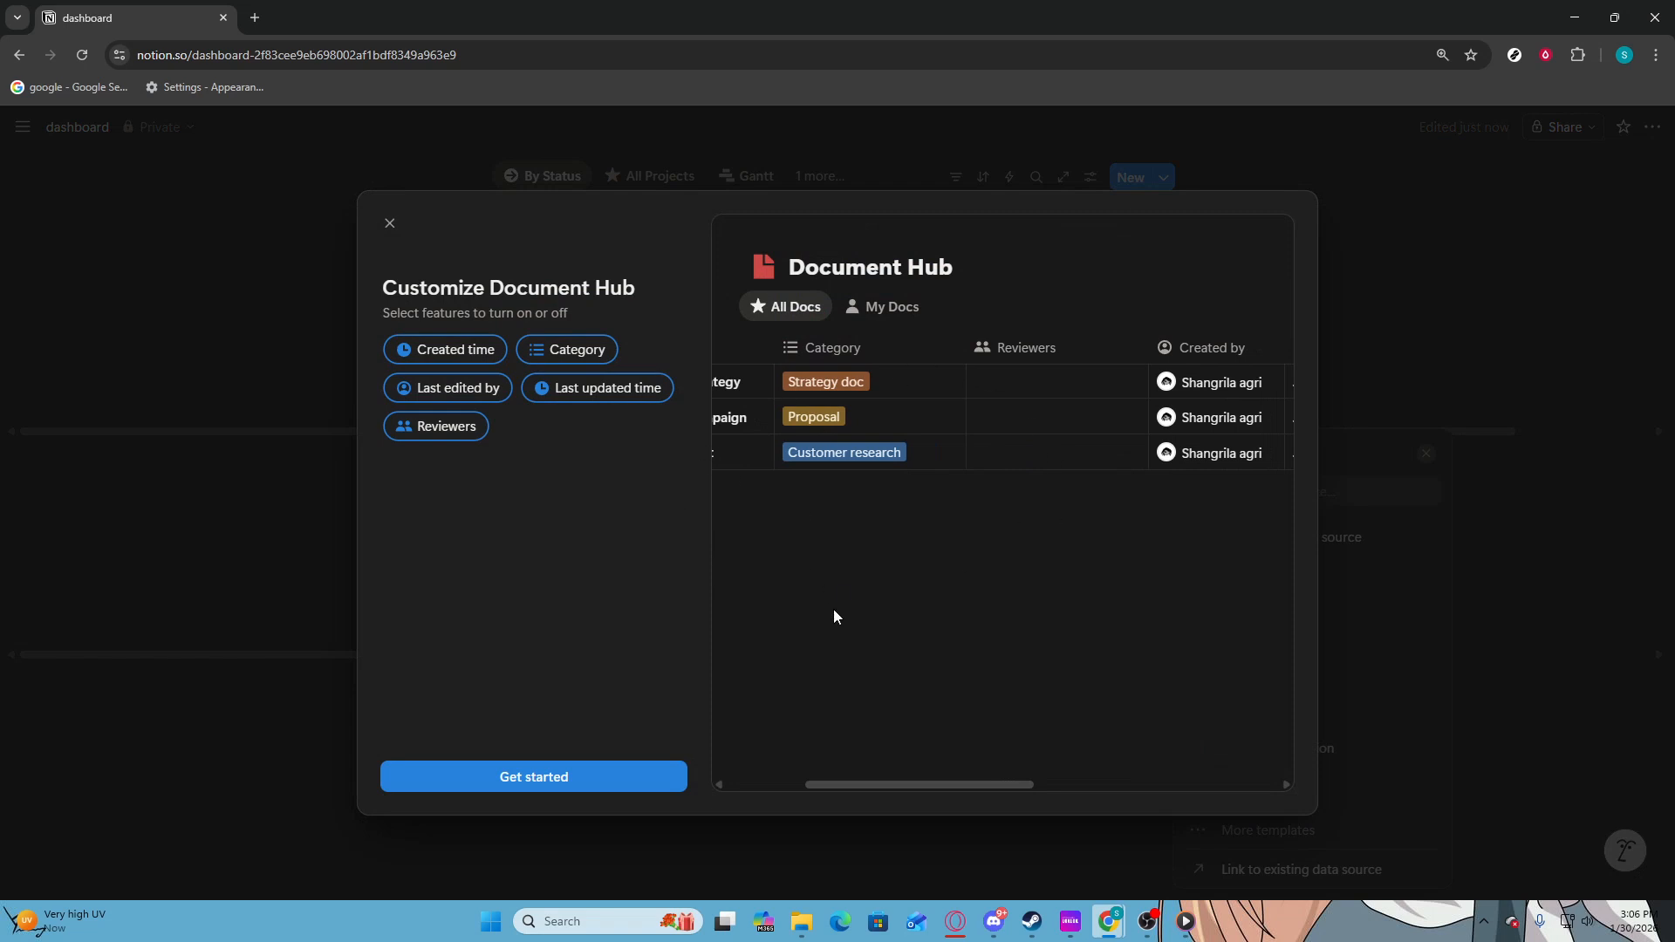
pyautogui.click(641, 766)
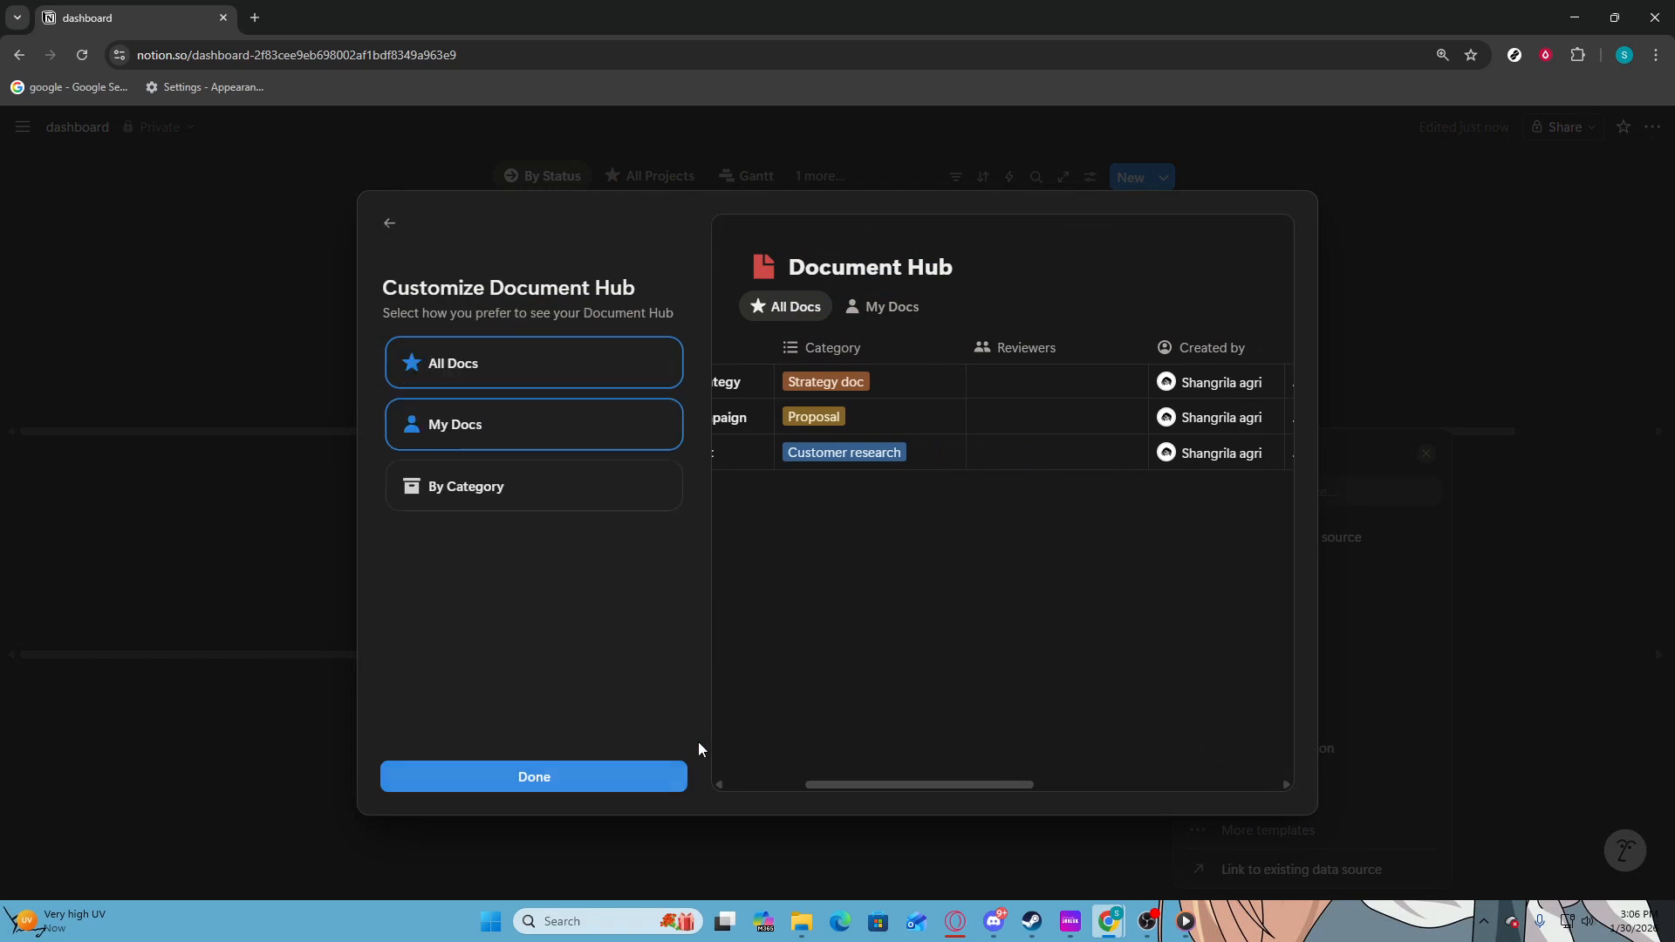
pyautogui.click(538, 503)
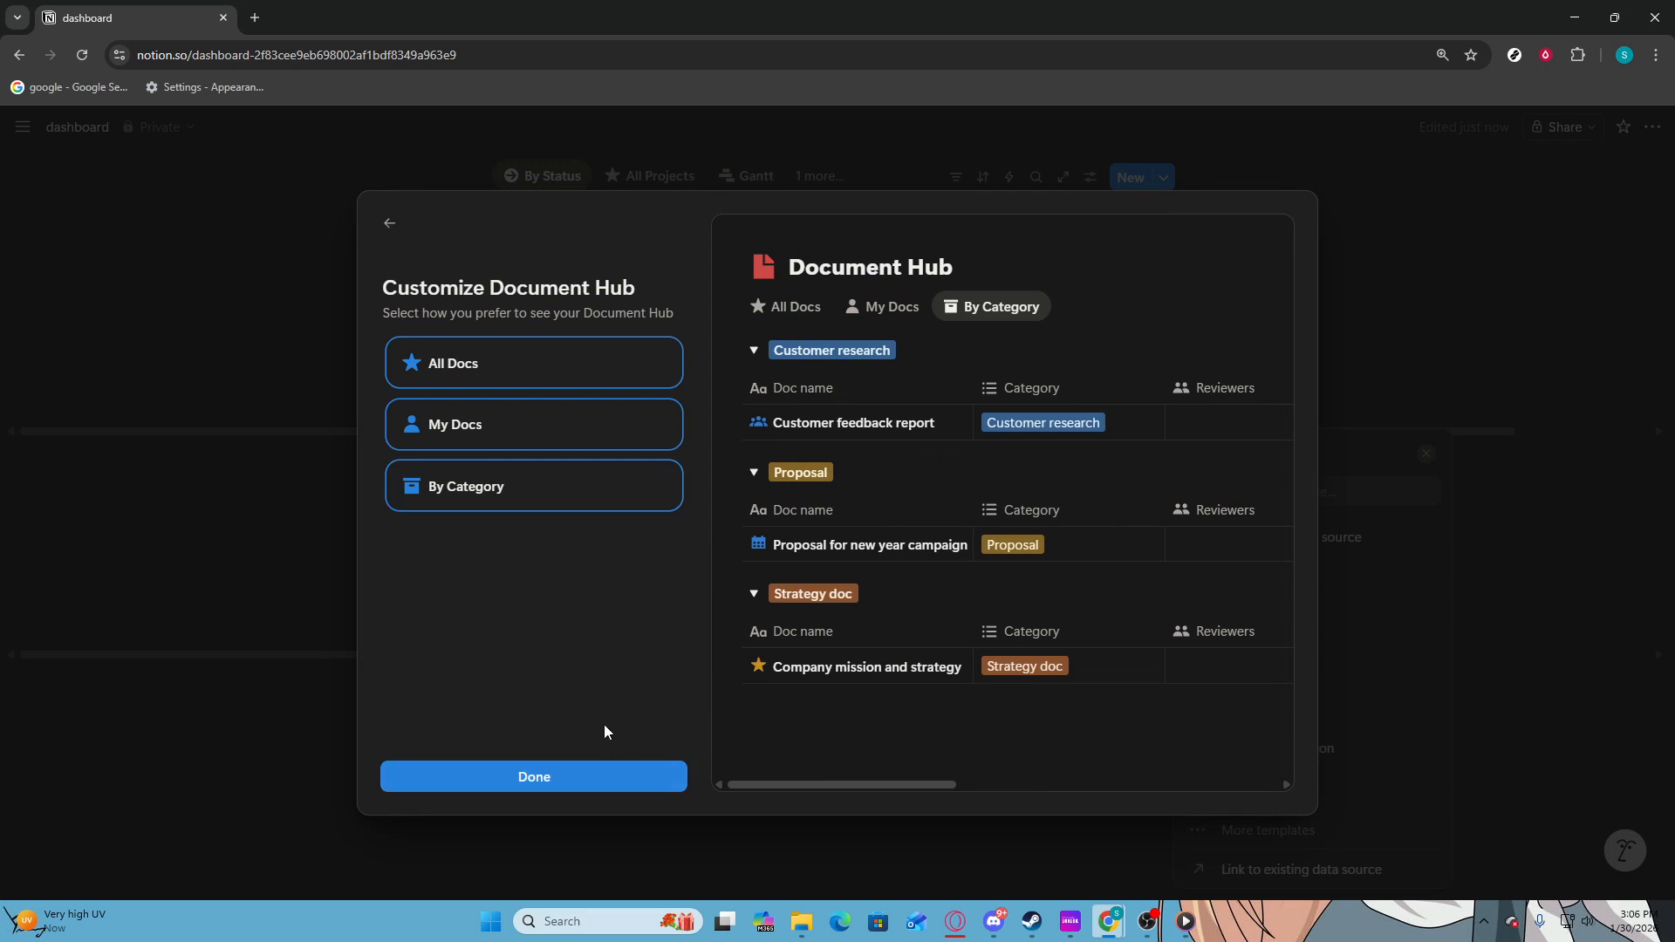
pyautogui.click(607, 782)
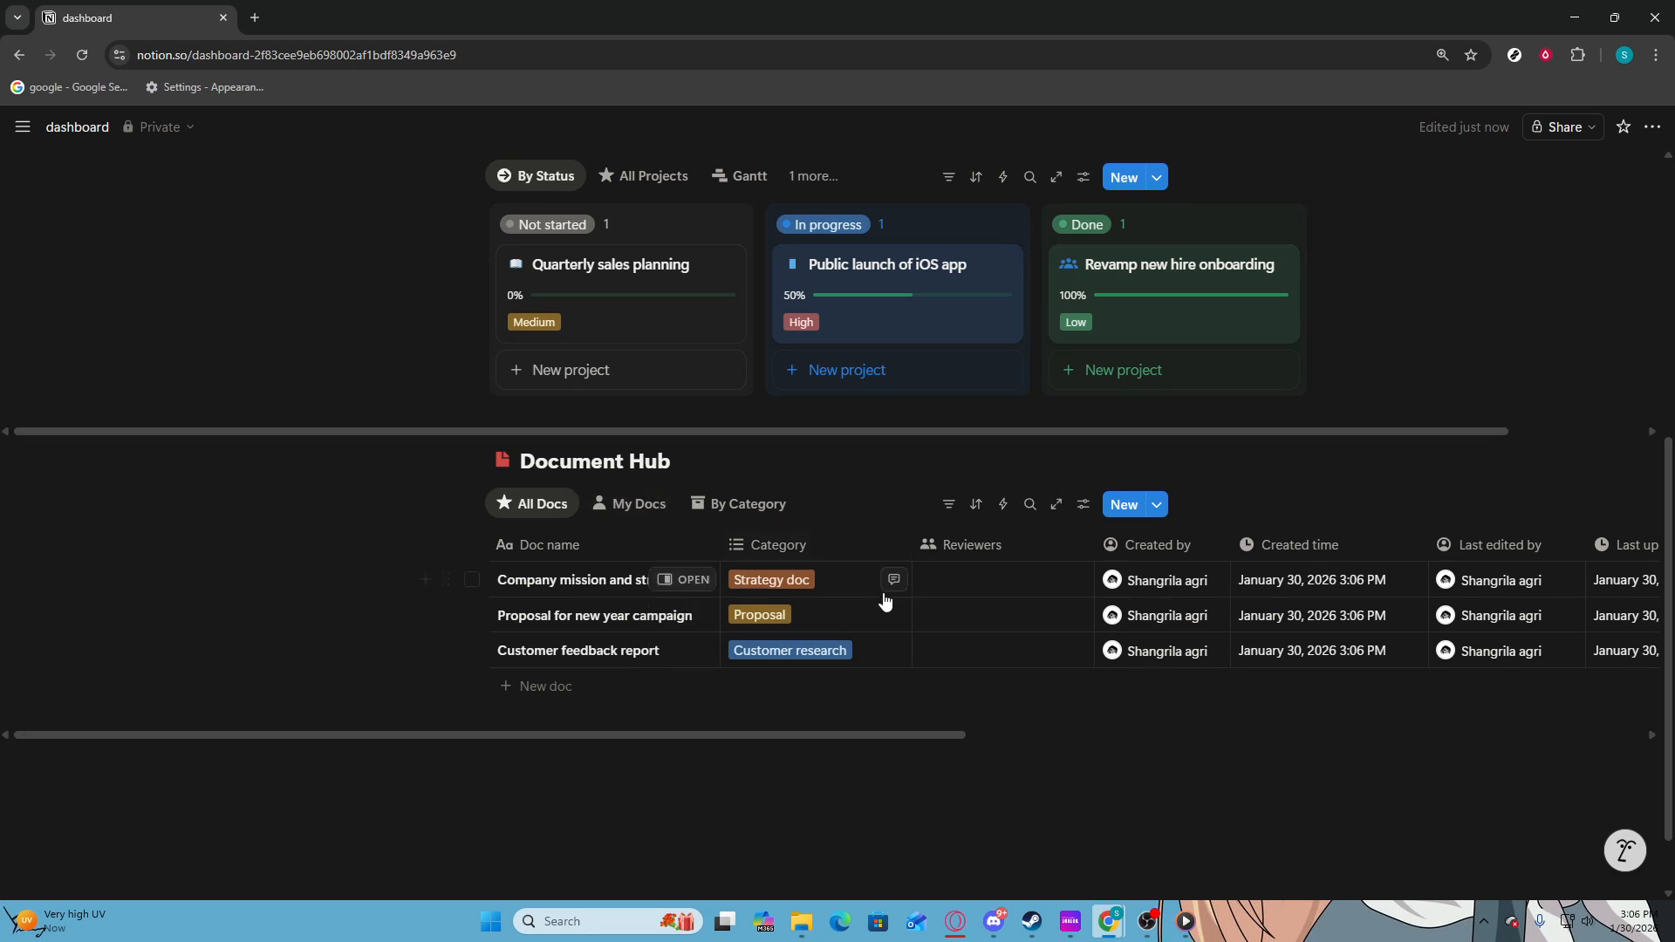
# Add a Calendar view with default settings to the Document Hub database and look over its January 2026 month.
pyautogui.scroll(1, 955, 689)
pyautogui.scroll(4, 957, 694)
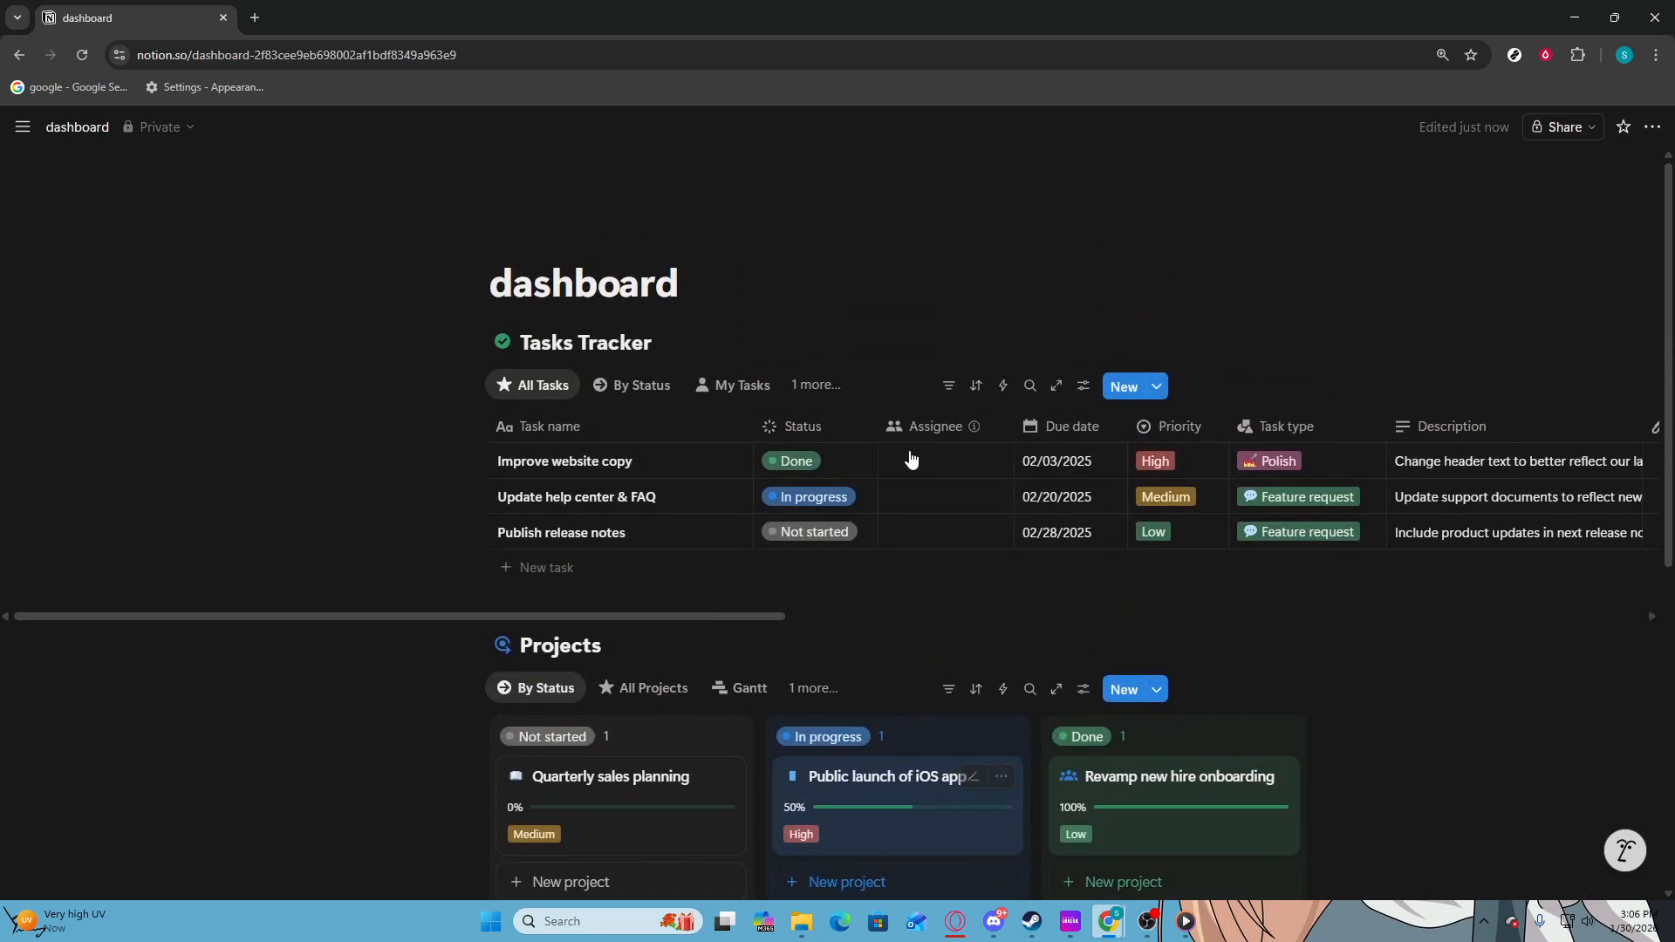
pyautogui.scroll(-5, 823, 628)
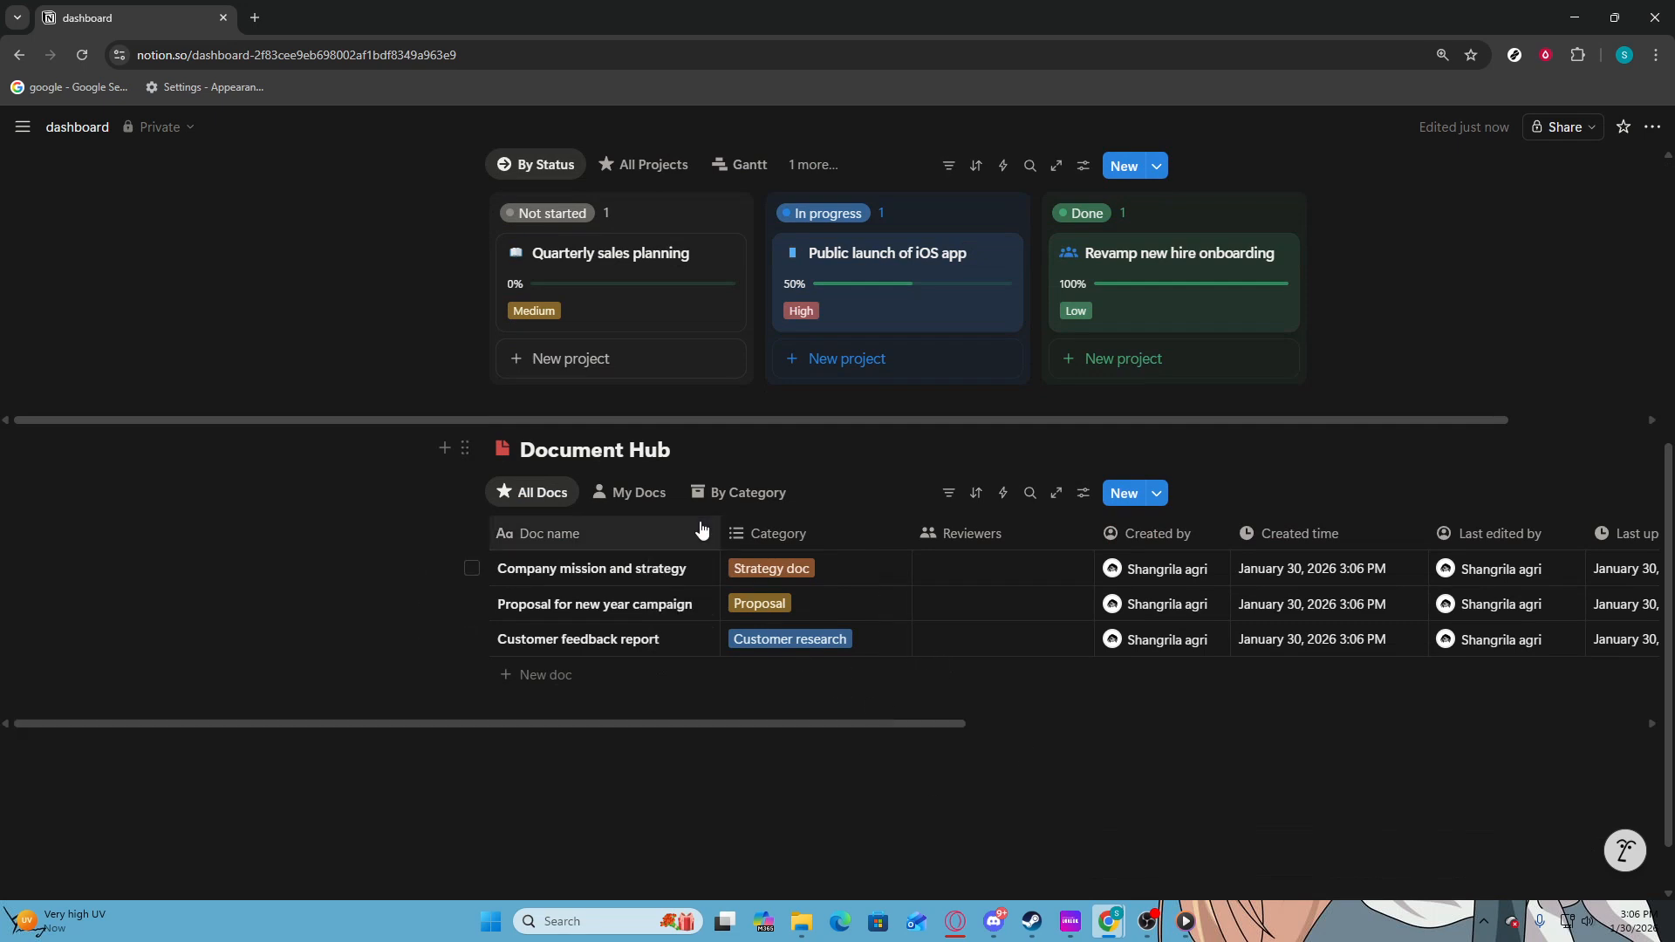
pyautogui.click(811, 493)
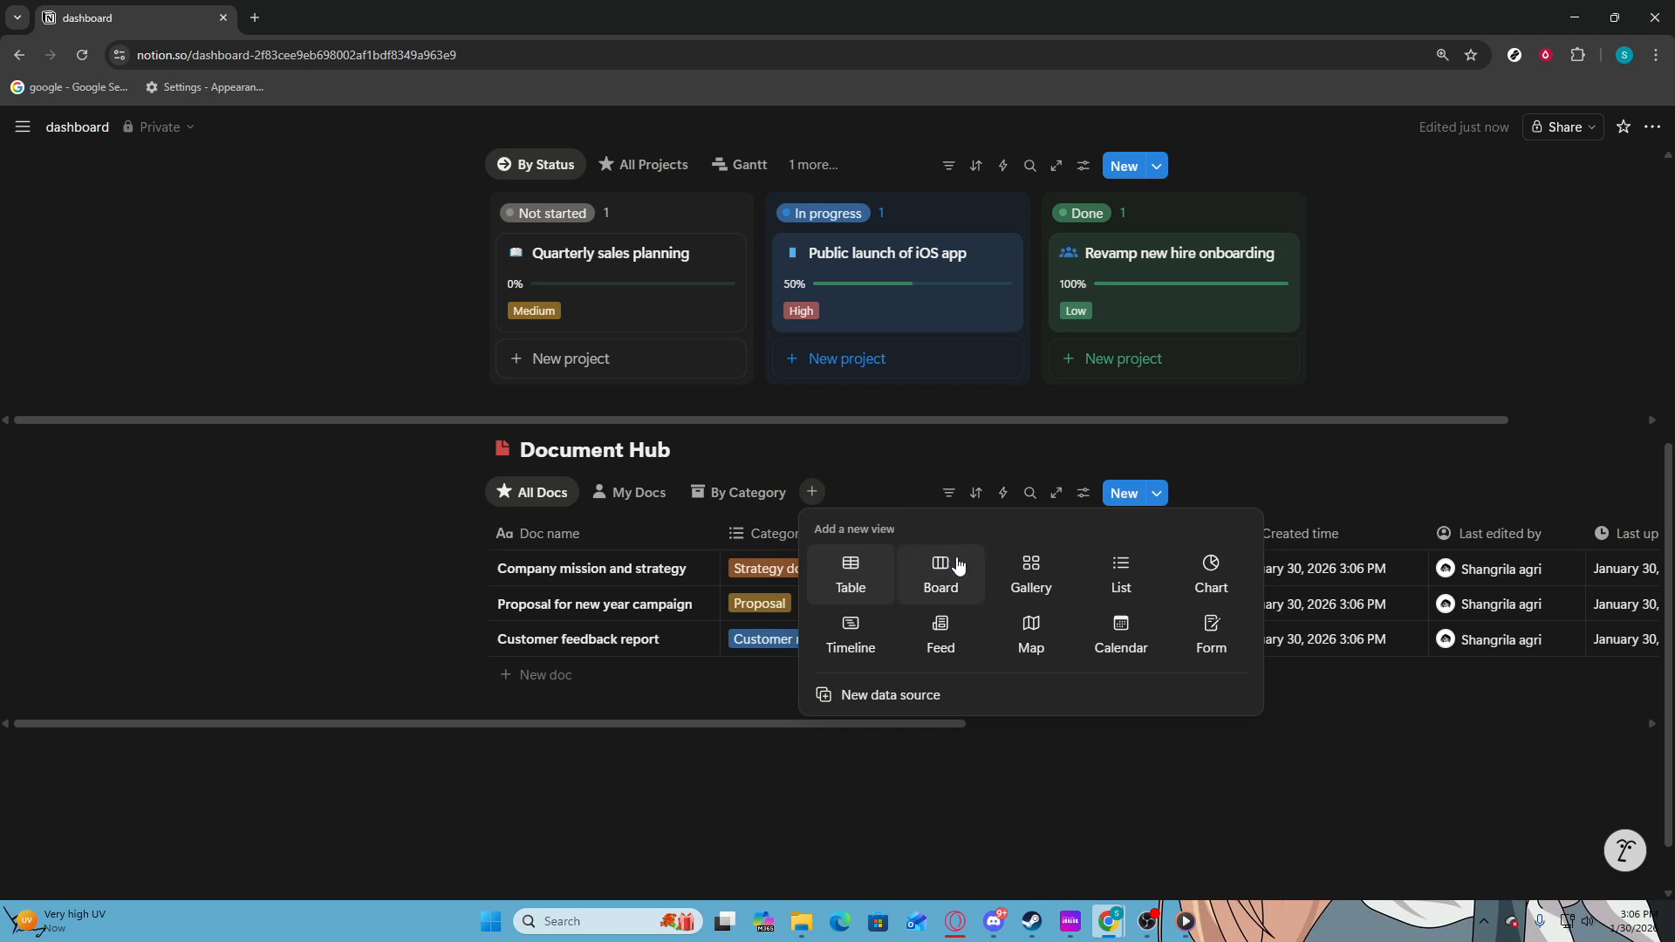
pyautogui.click(1125, 635)
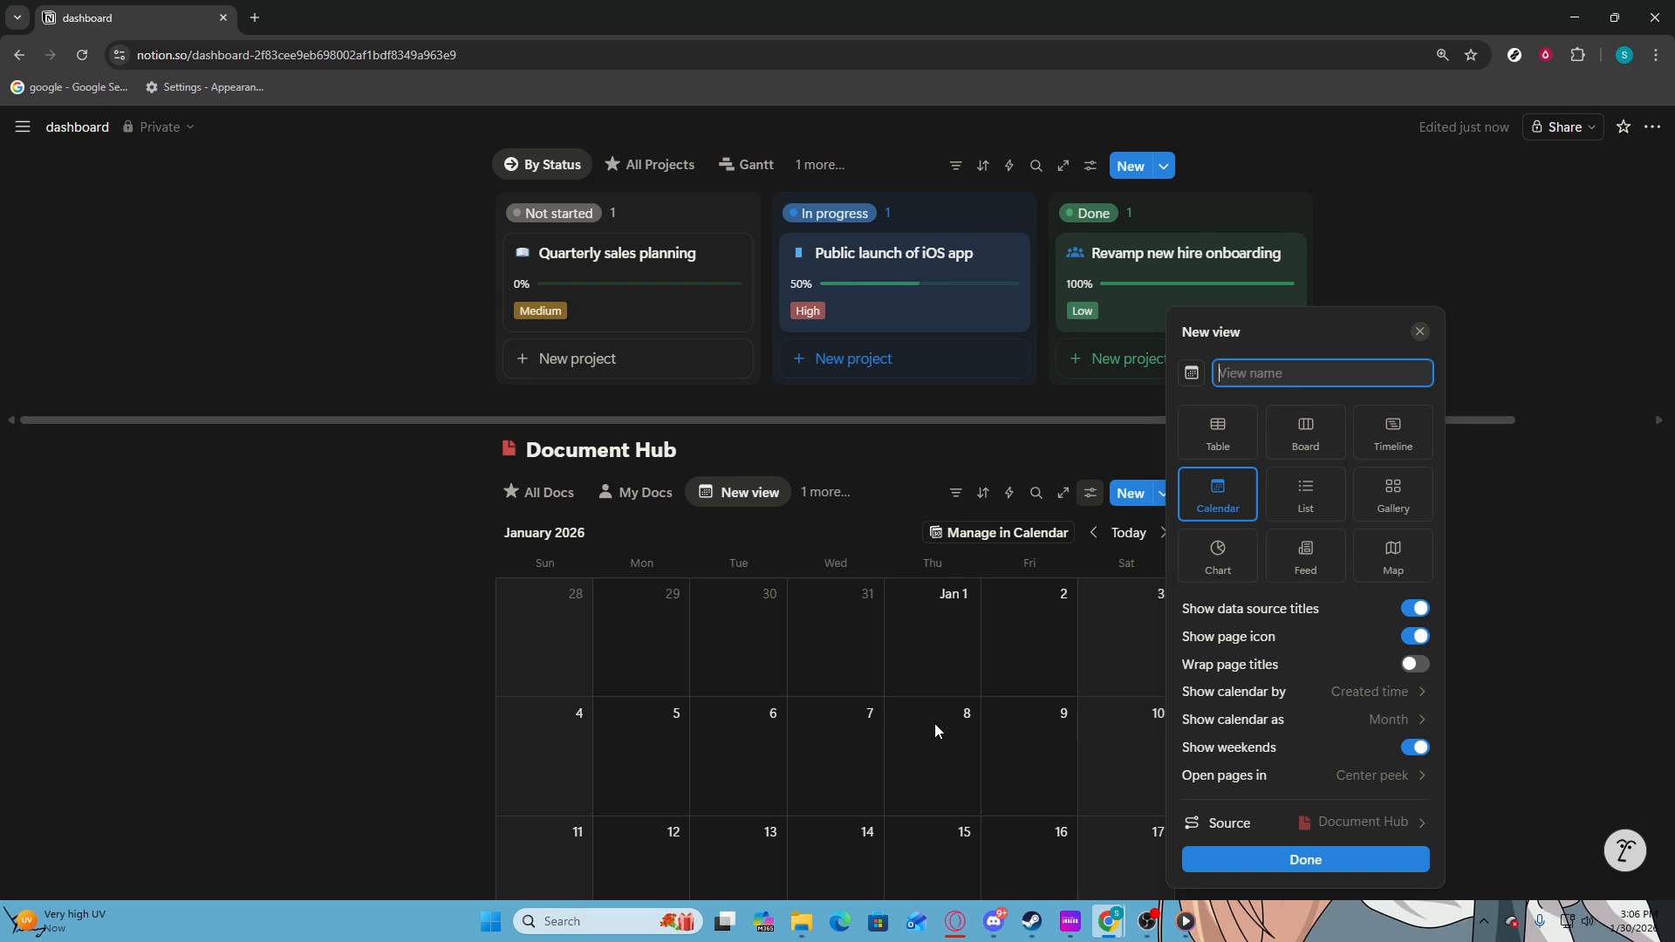
pyautogui.click(427, 646)
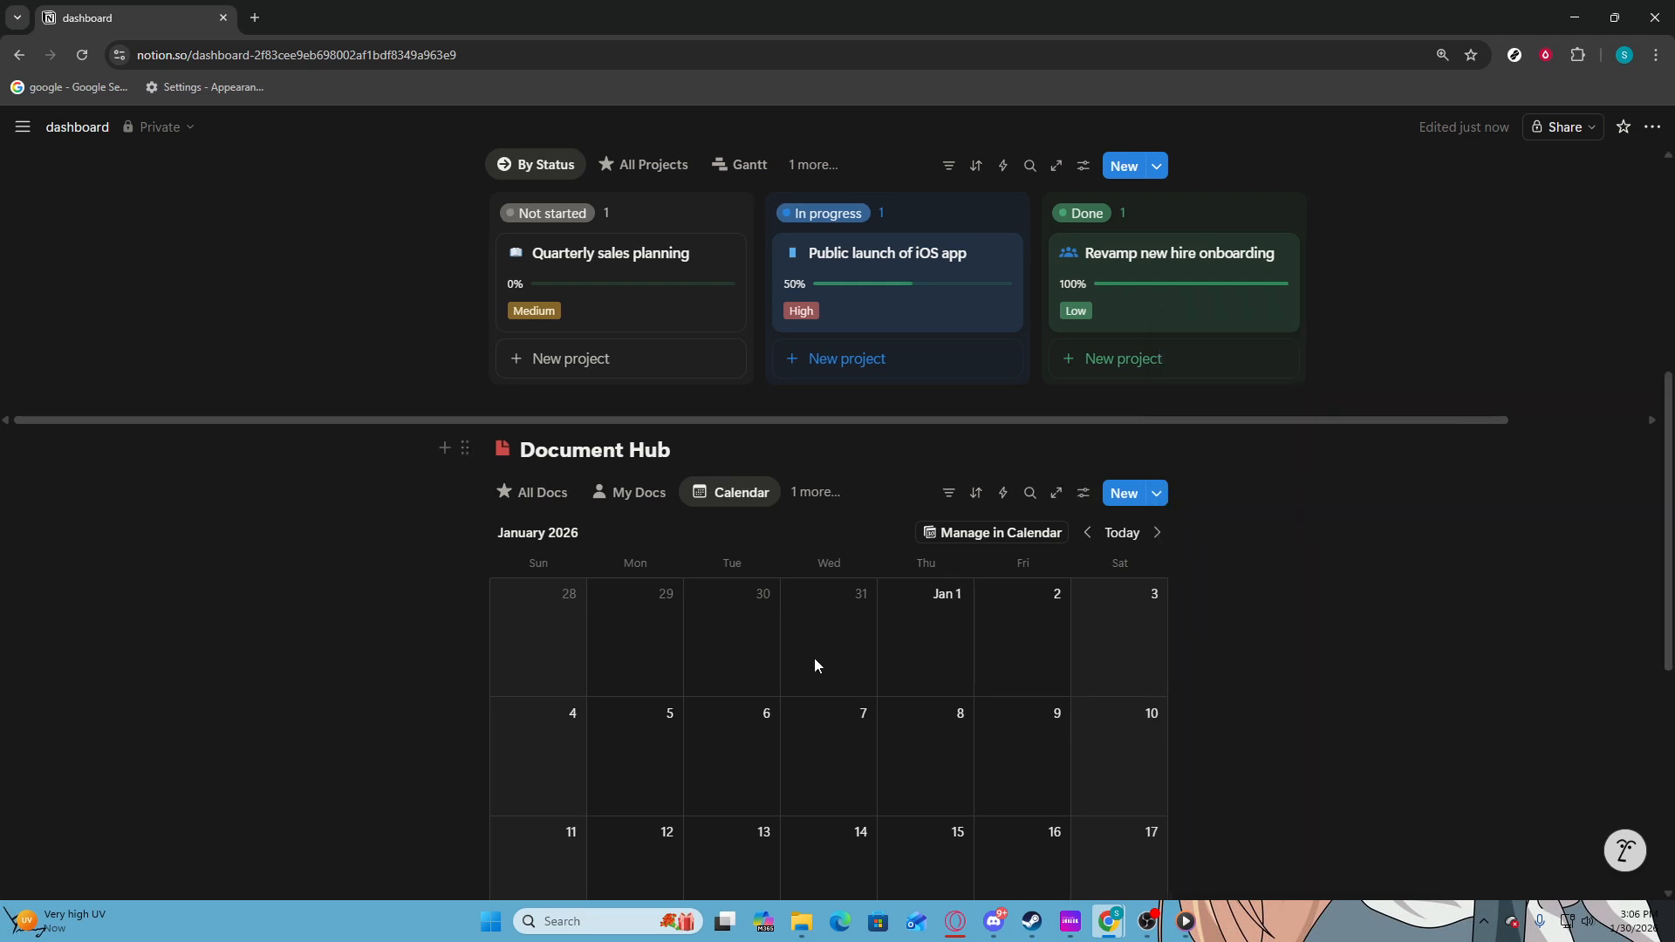
pyautogui.scroll(-6, 825, 658)
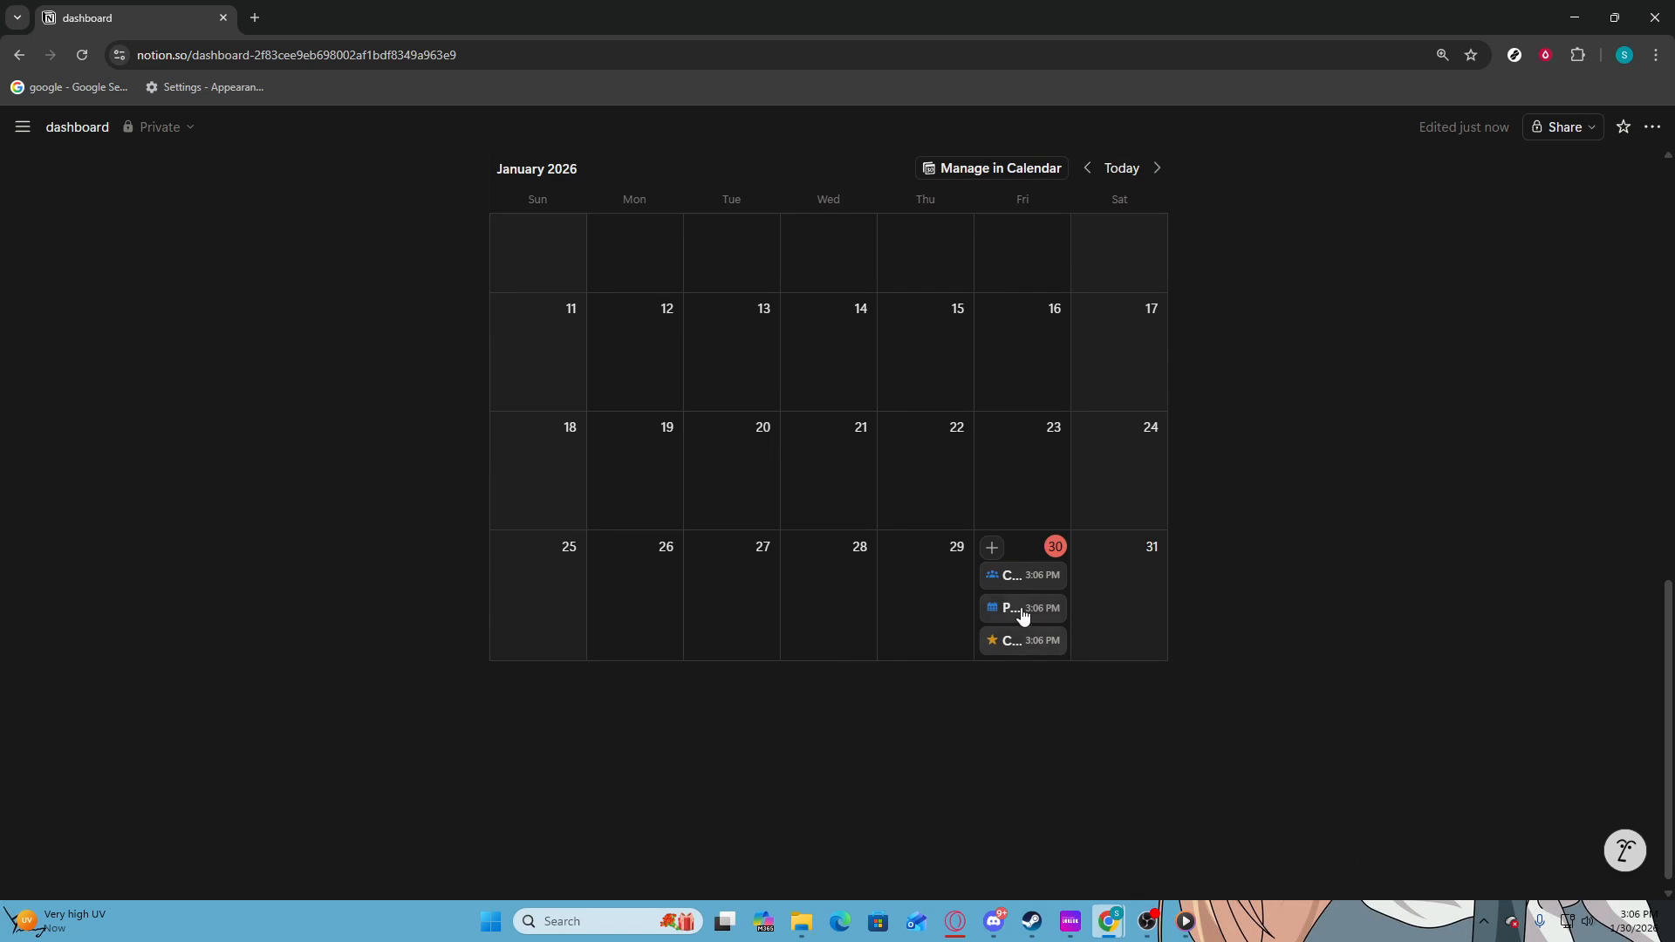
pyautogui.scroll(3, 1148, 562)
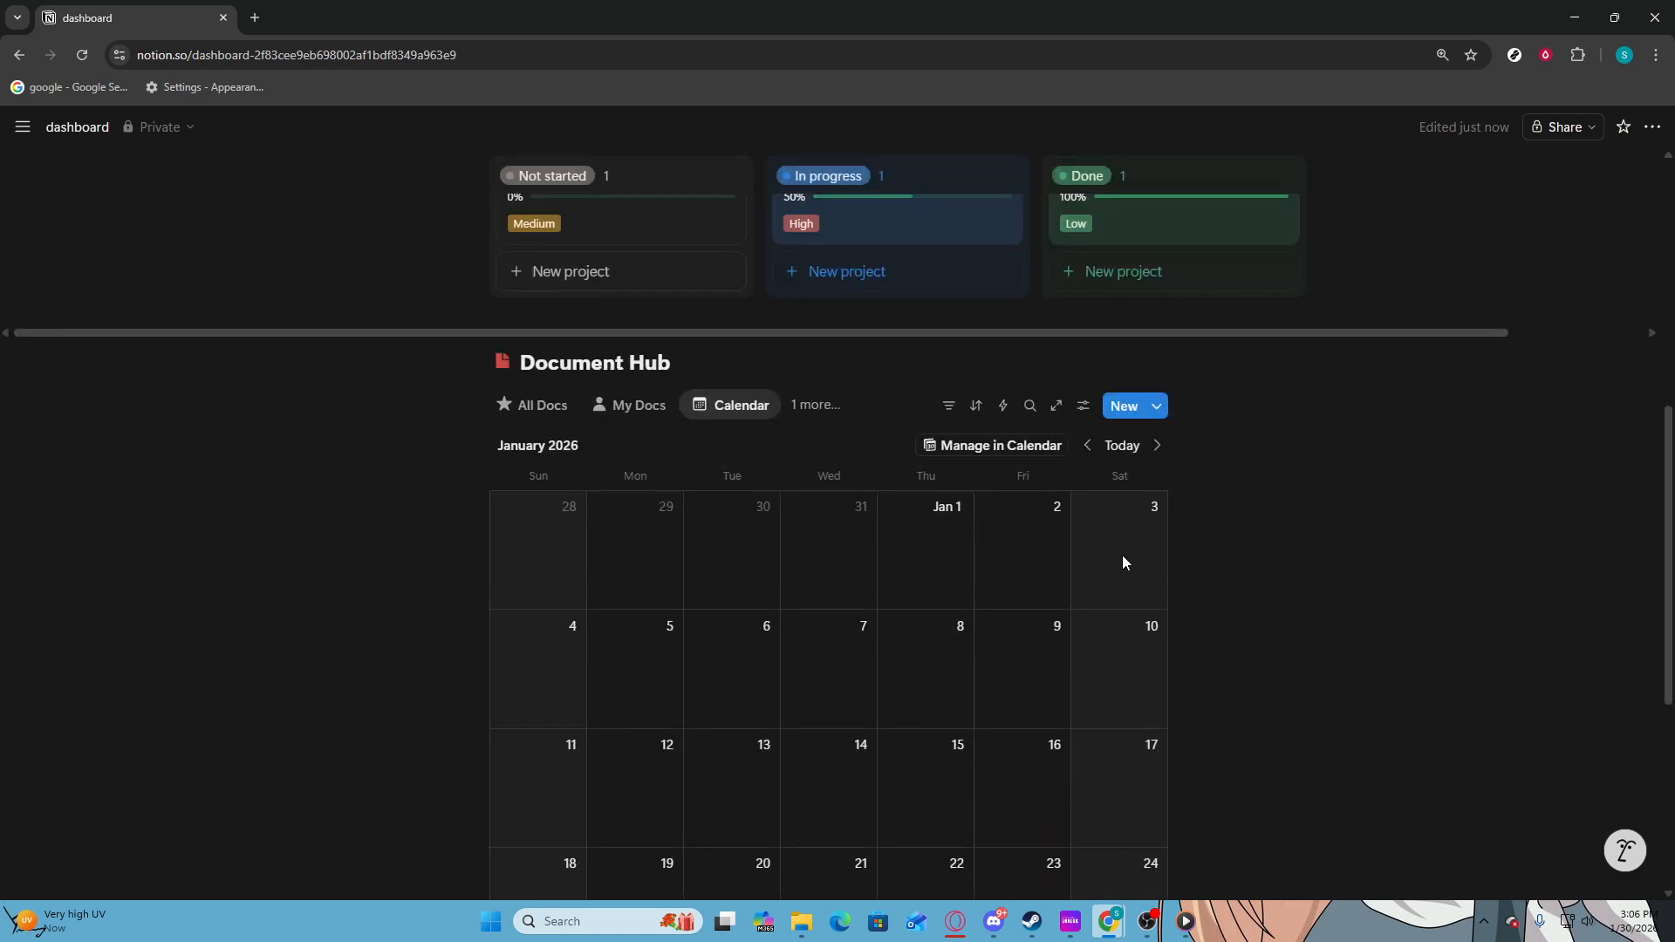